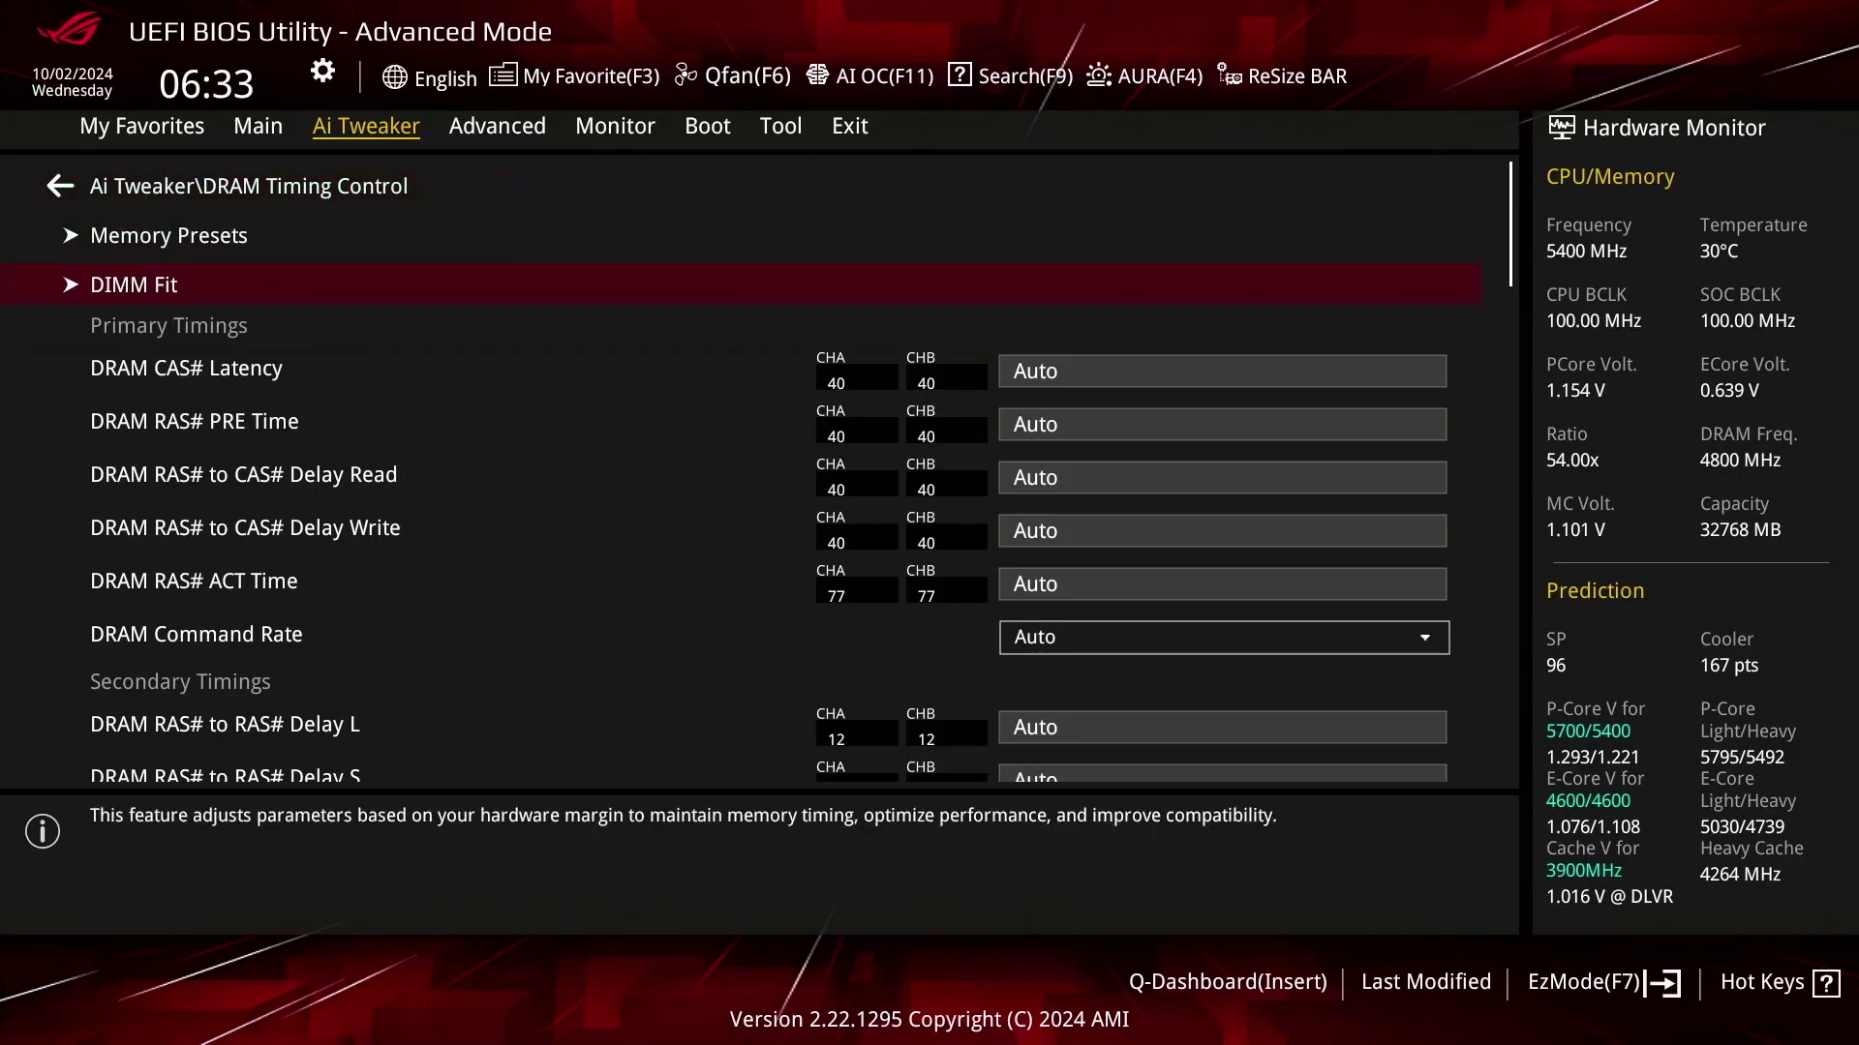
- Review the primary, secondary and third DRAM timings, briefly checking Misc. Timings
key(Down)
key(Down)
key(Down)
key(Down)
key(Down)
key(Down)
key(Down)
key(Down)
key(Down)
key(Down)
key(Down)
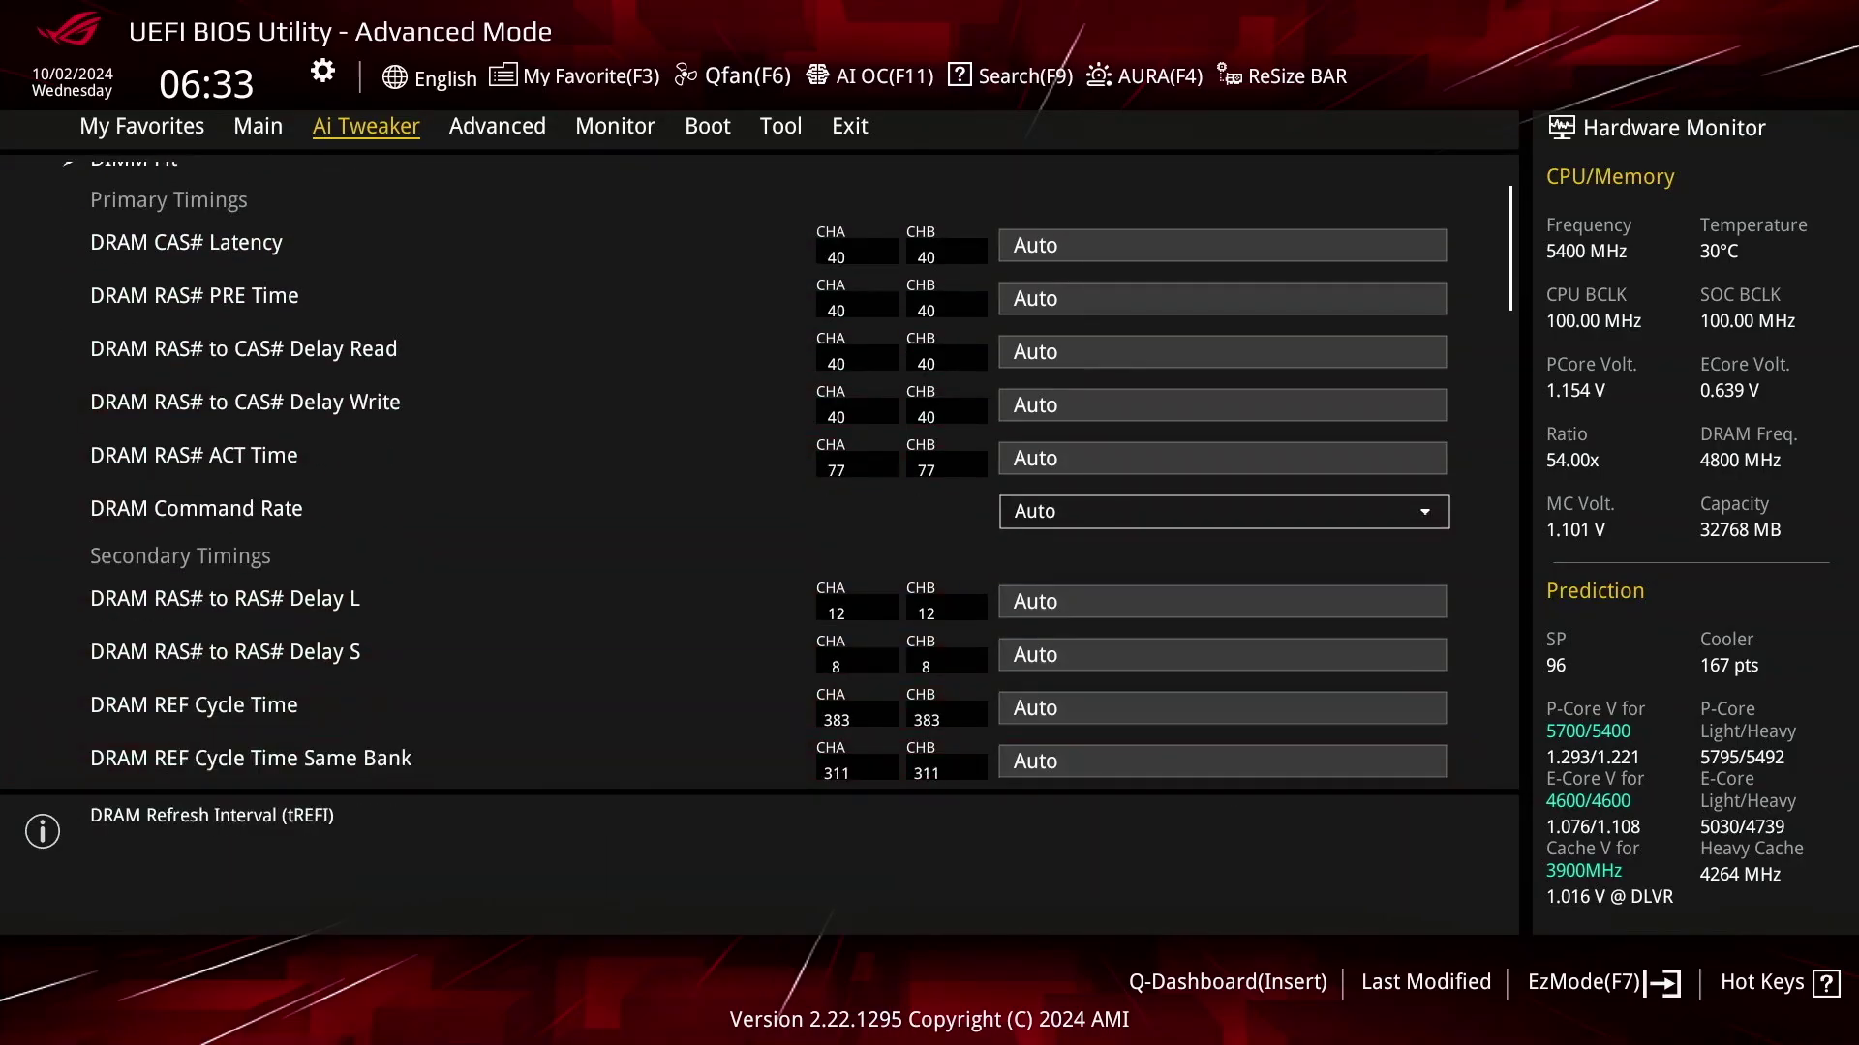
key(Down)
key(Down)
key(Down)
key(Down)
key(Down)
key(Down)
key(Down)
key(Down)
key(Down)
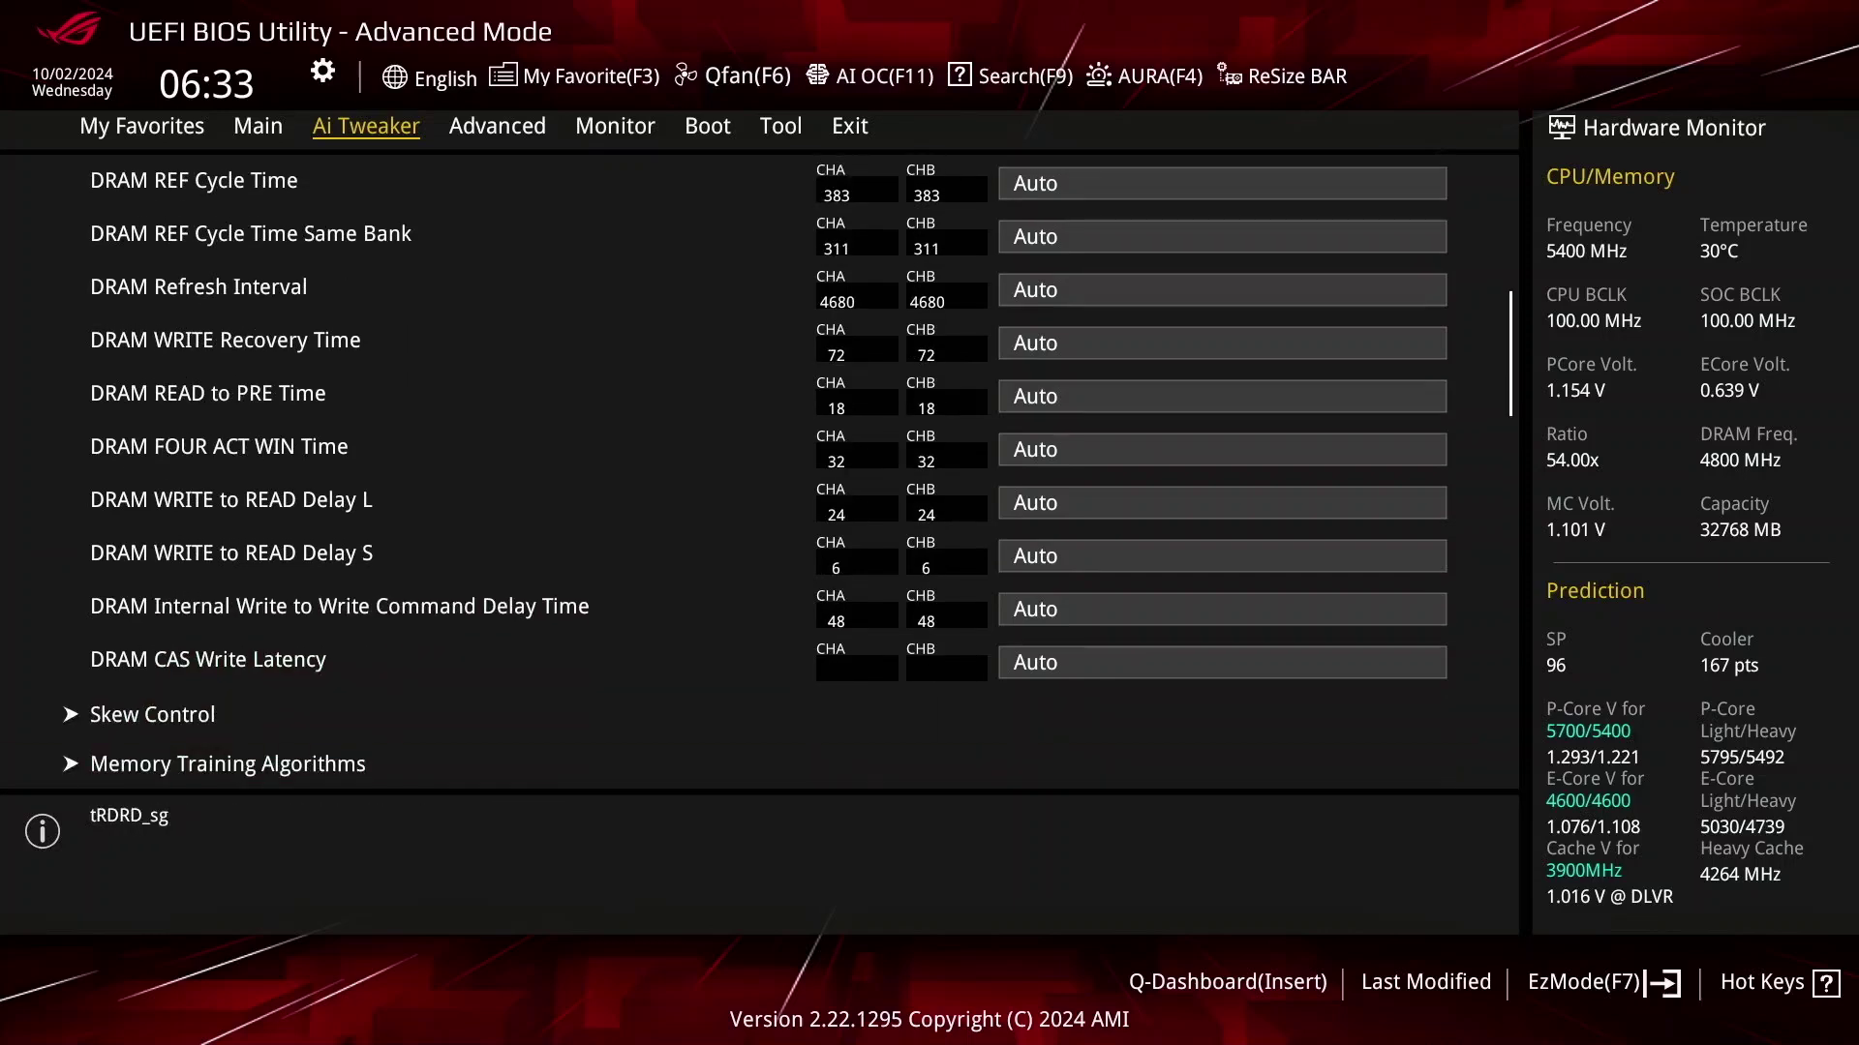
key(Down)
key(Down)
key(Down)
key(Down)
key(Down)
key(Down)
key(Down)
key(Down)
key(Down)
key(Down)
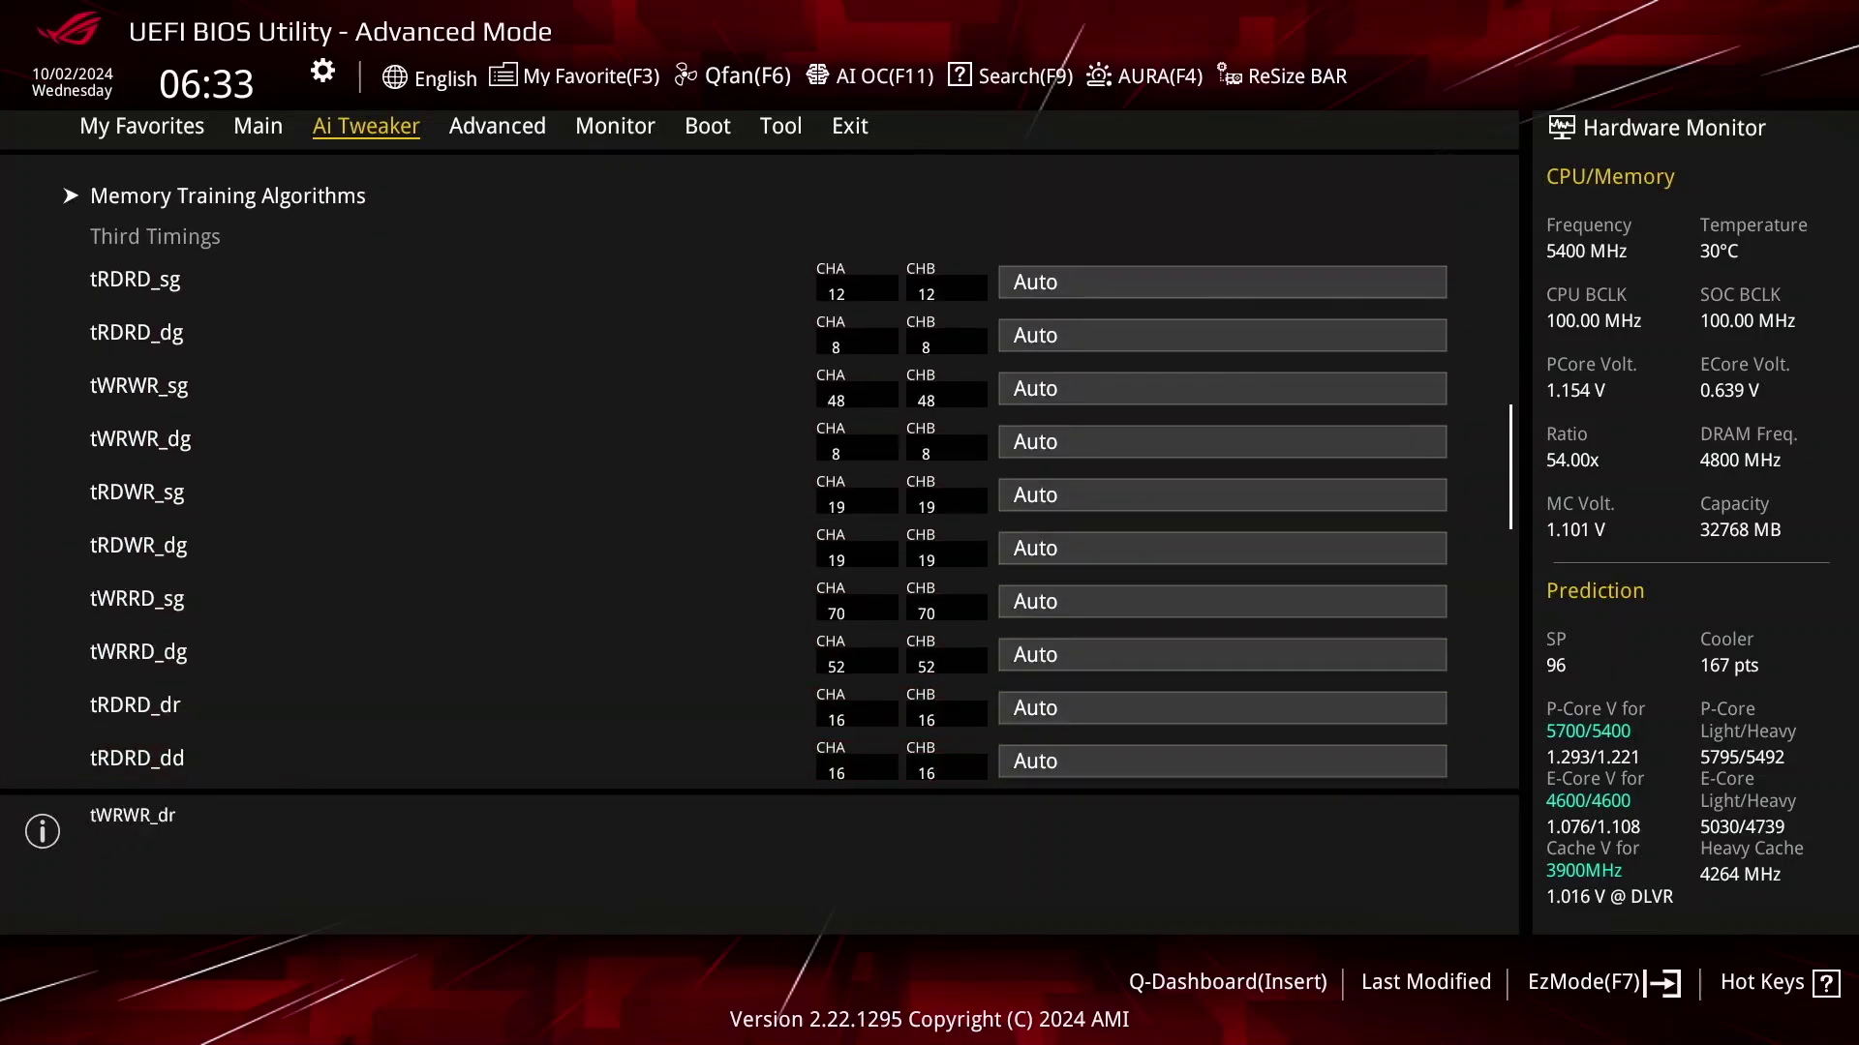
key(Down)
key(Down)
key(Down)
key(Down)
key(Down)
key(Down)
key(Down)
key(Down)
key(Down)
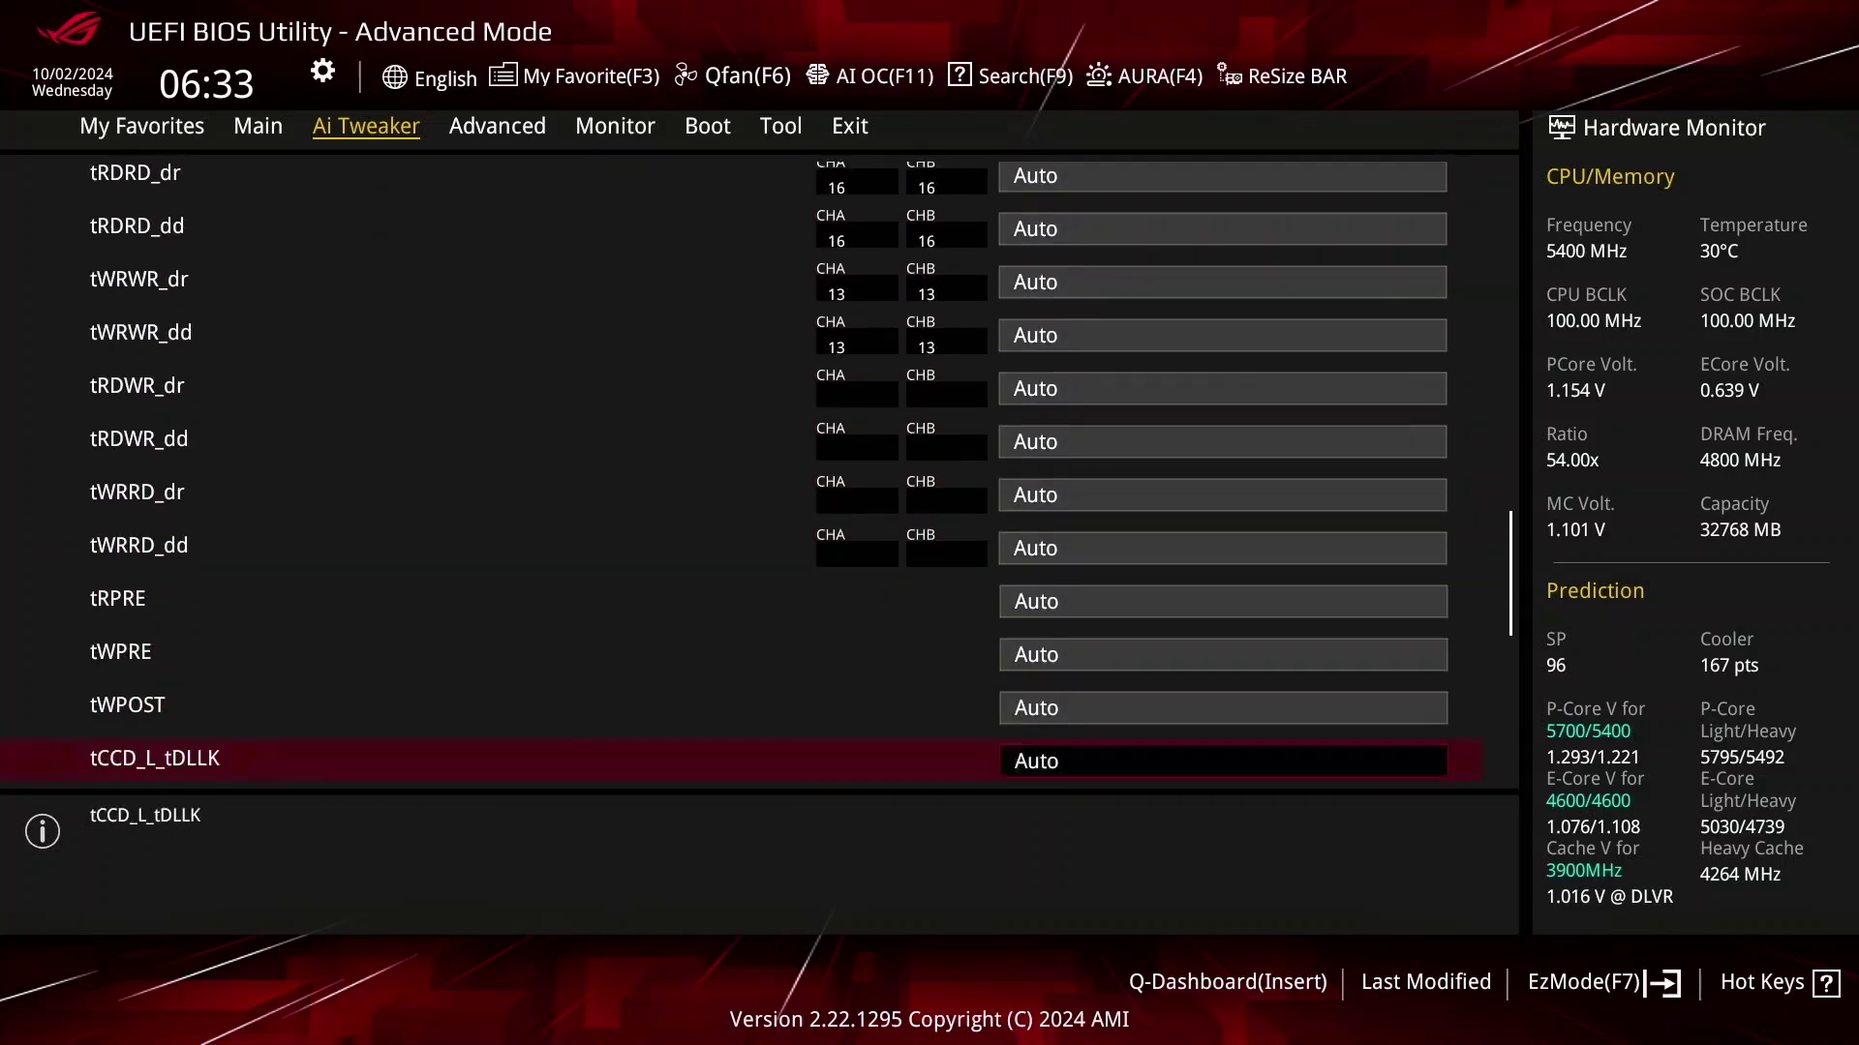
key(Down)
key(Down)
key(Down)
key(Down)
key(Down)
key(Down)
key(Down)
key(Down)
key(Down)
key(Down)
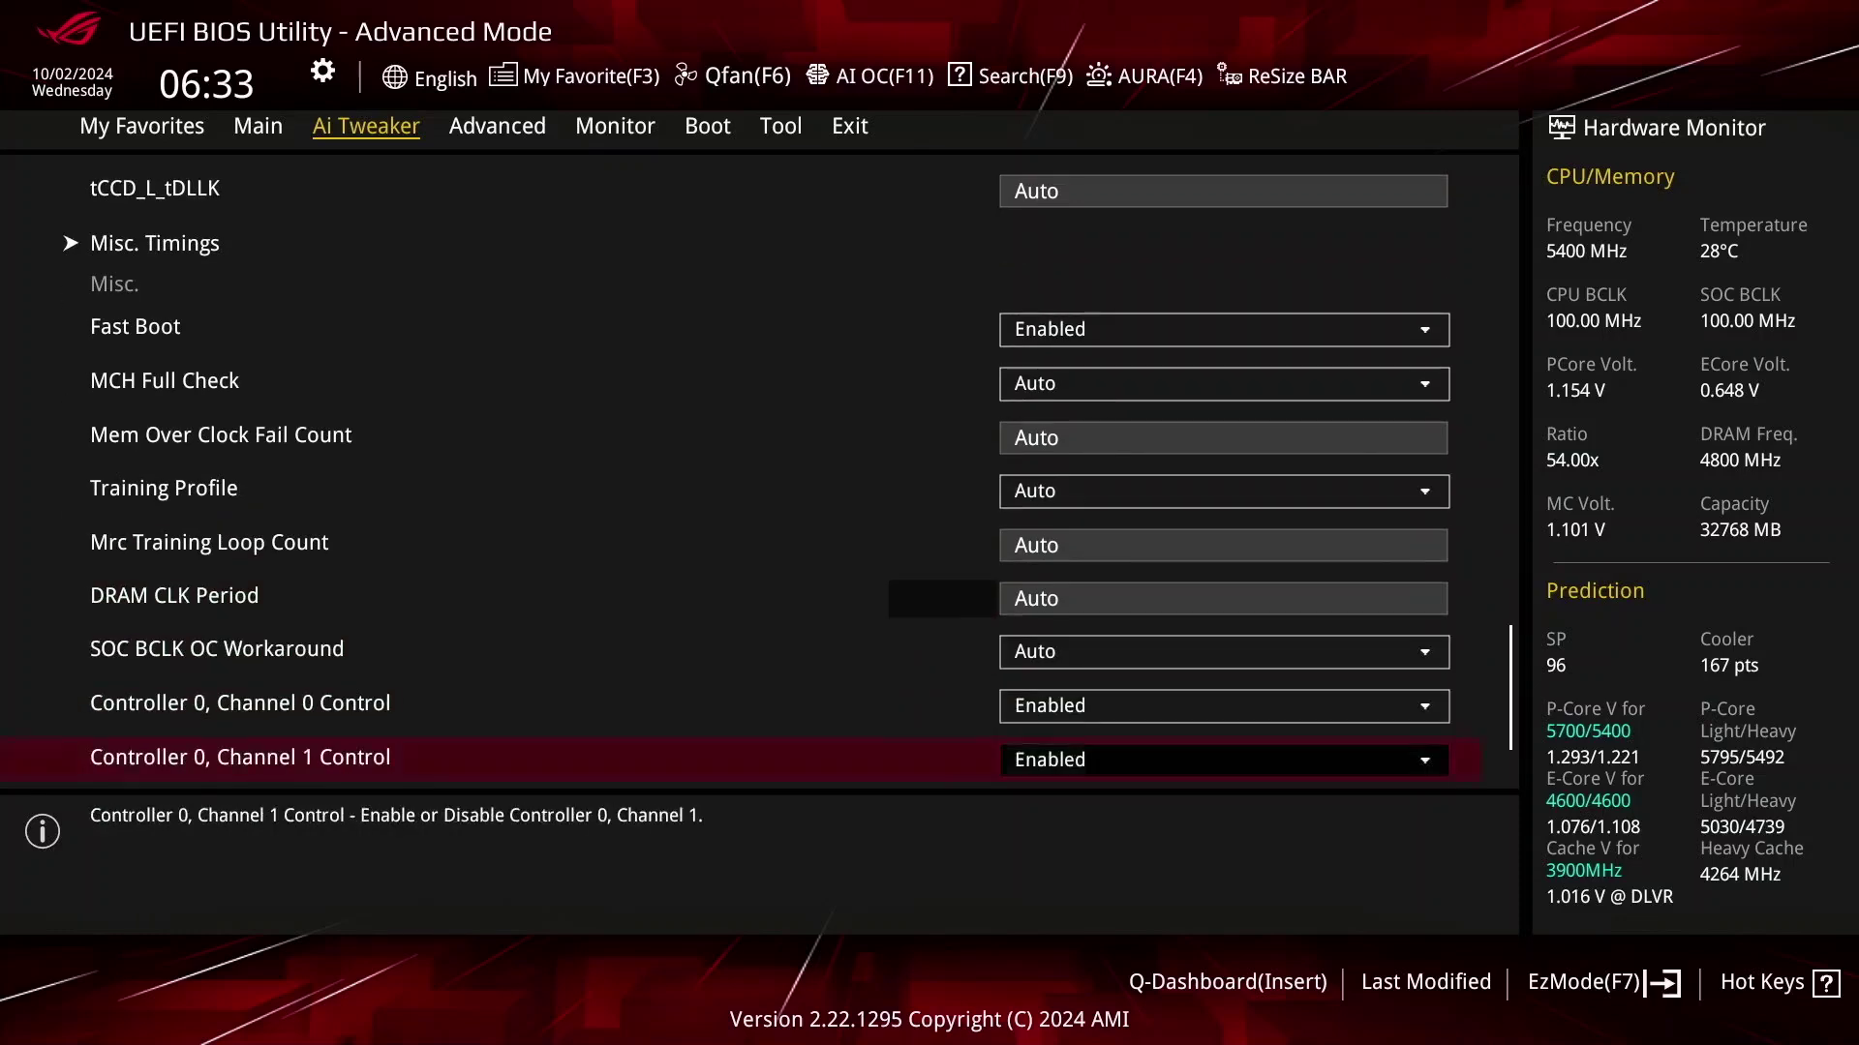
key(Down)
key(Down)
key(Down)
key(Up)
key(Up)
key(Up)
key(Up)
key(Up)
key(Up)
key(Up)
key(Up)
key(Up)
key(Up)
key(Up)
key(Up)
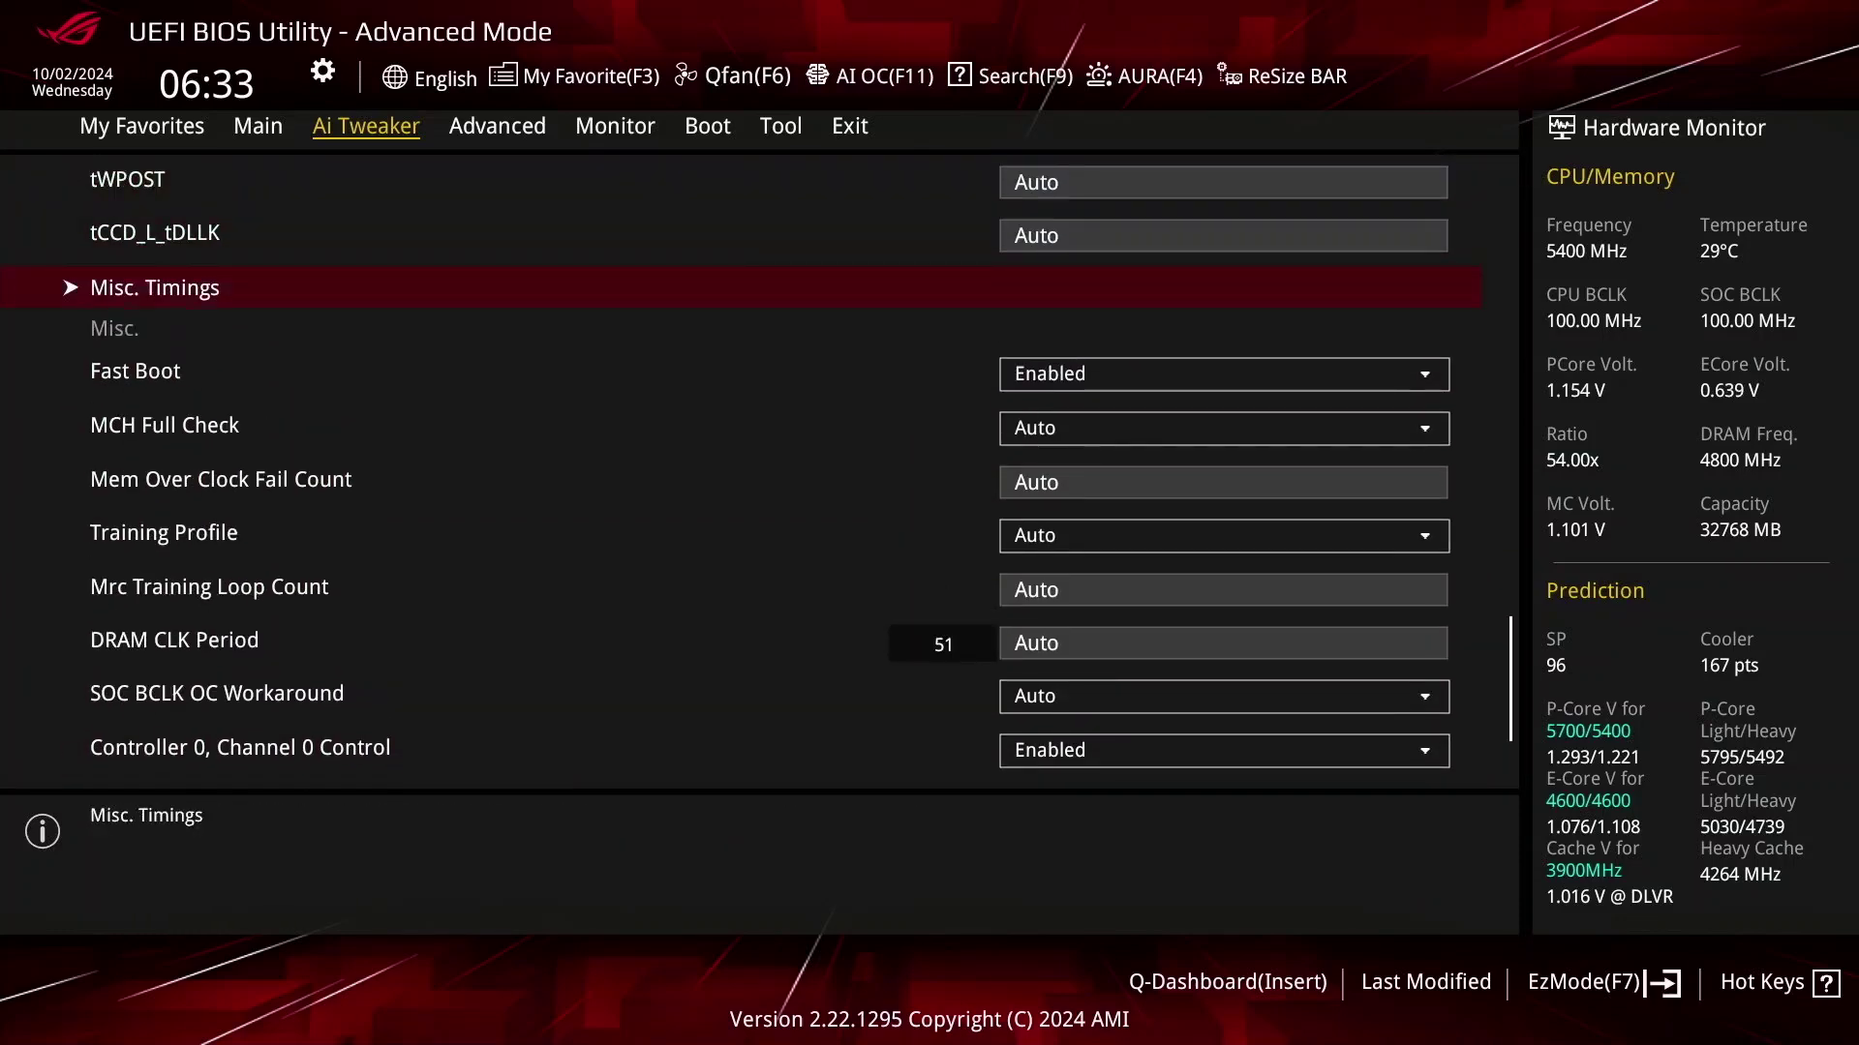
key(Return)
key(Escape)
- Enter Skew Control and browse its entries back to Basic Dimm ODT Control
key(Up)
key(Up)
key(Up)
key(Up)
key(Up)
key(Up)
key(Up)
key(Up)
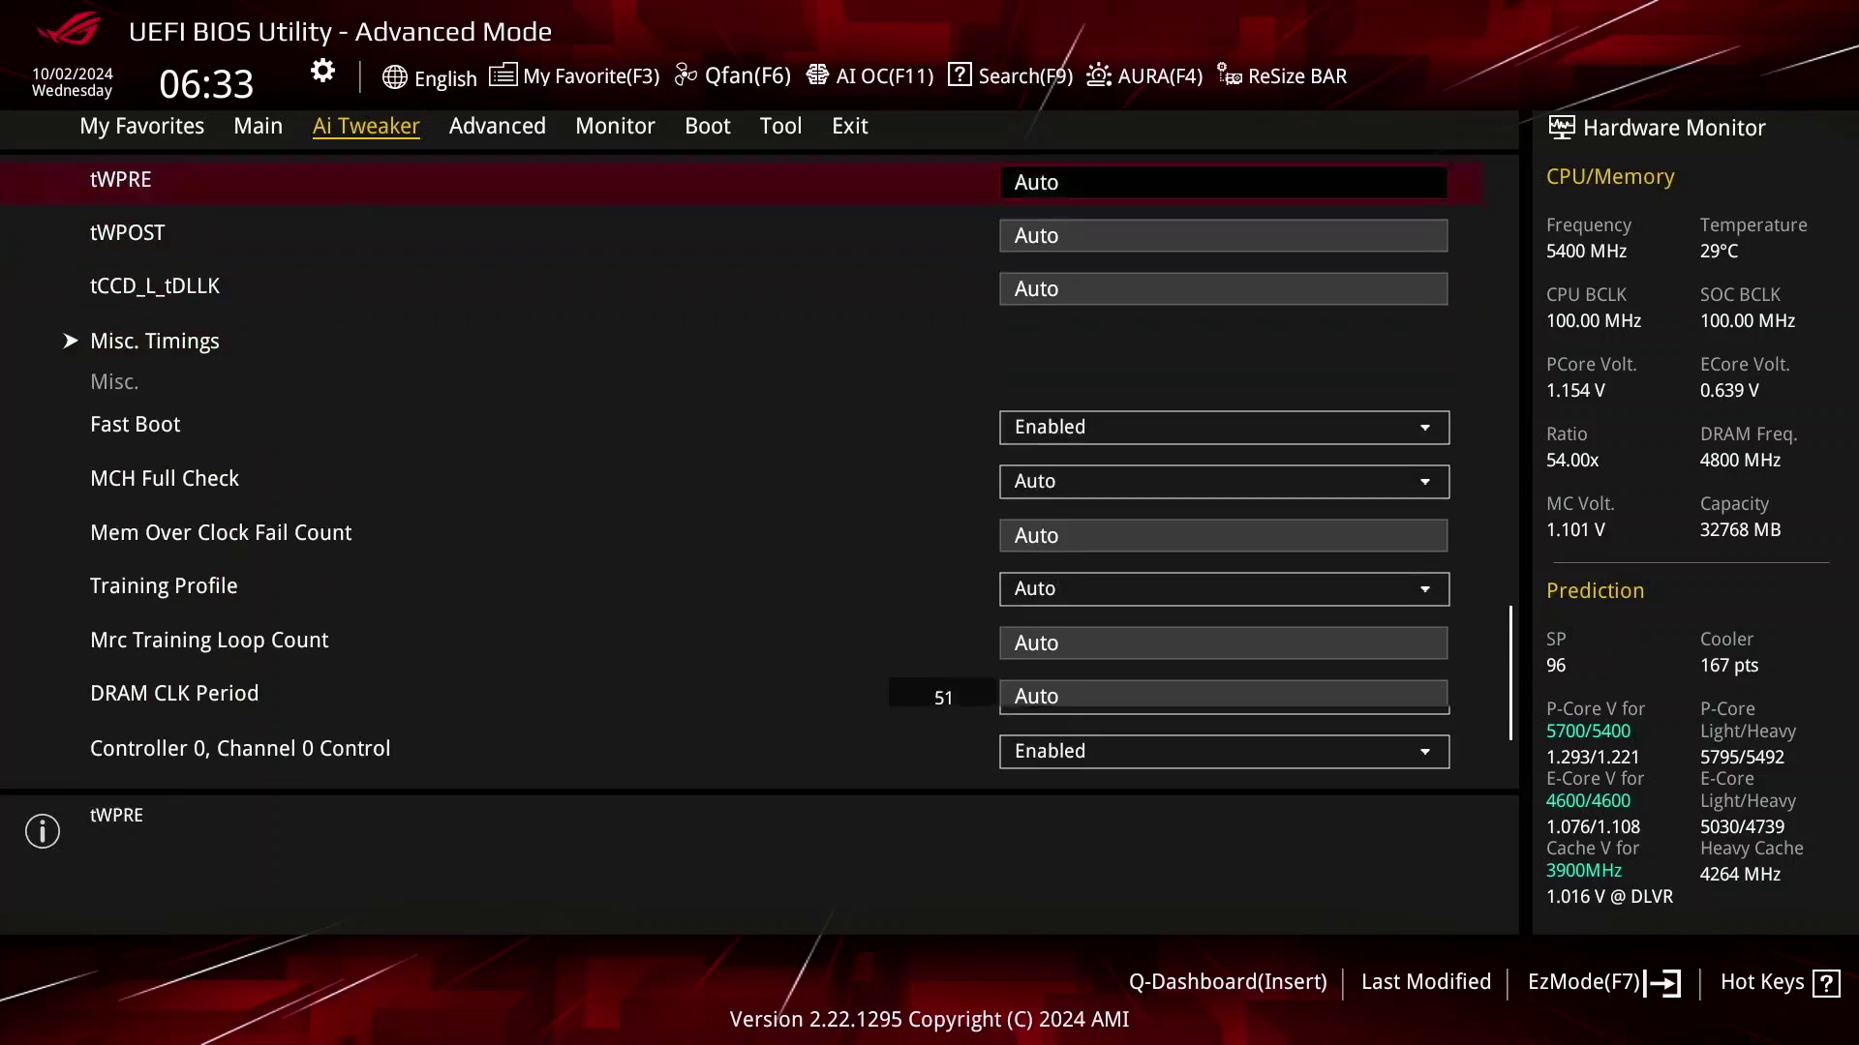
key(Up)
key(Up)
key(Up)
key(Up)
key(Up)
key(Up)
key(Up)
key(Up)
key(Up)
key(Up)
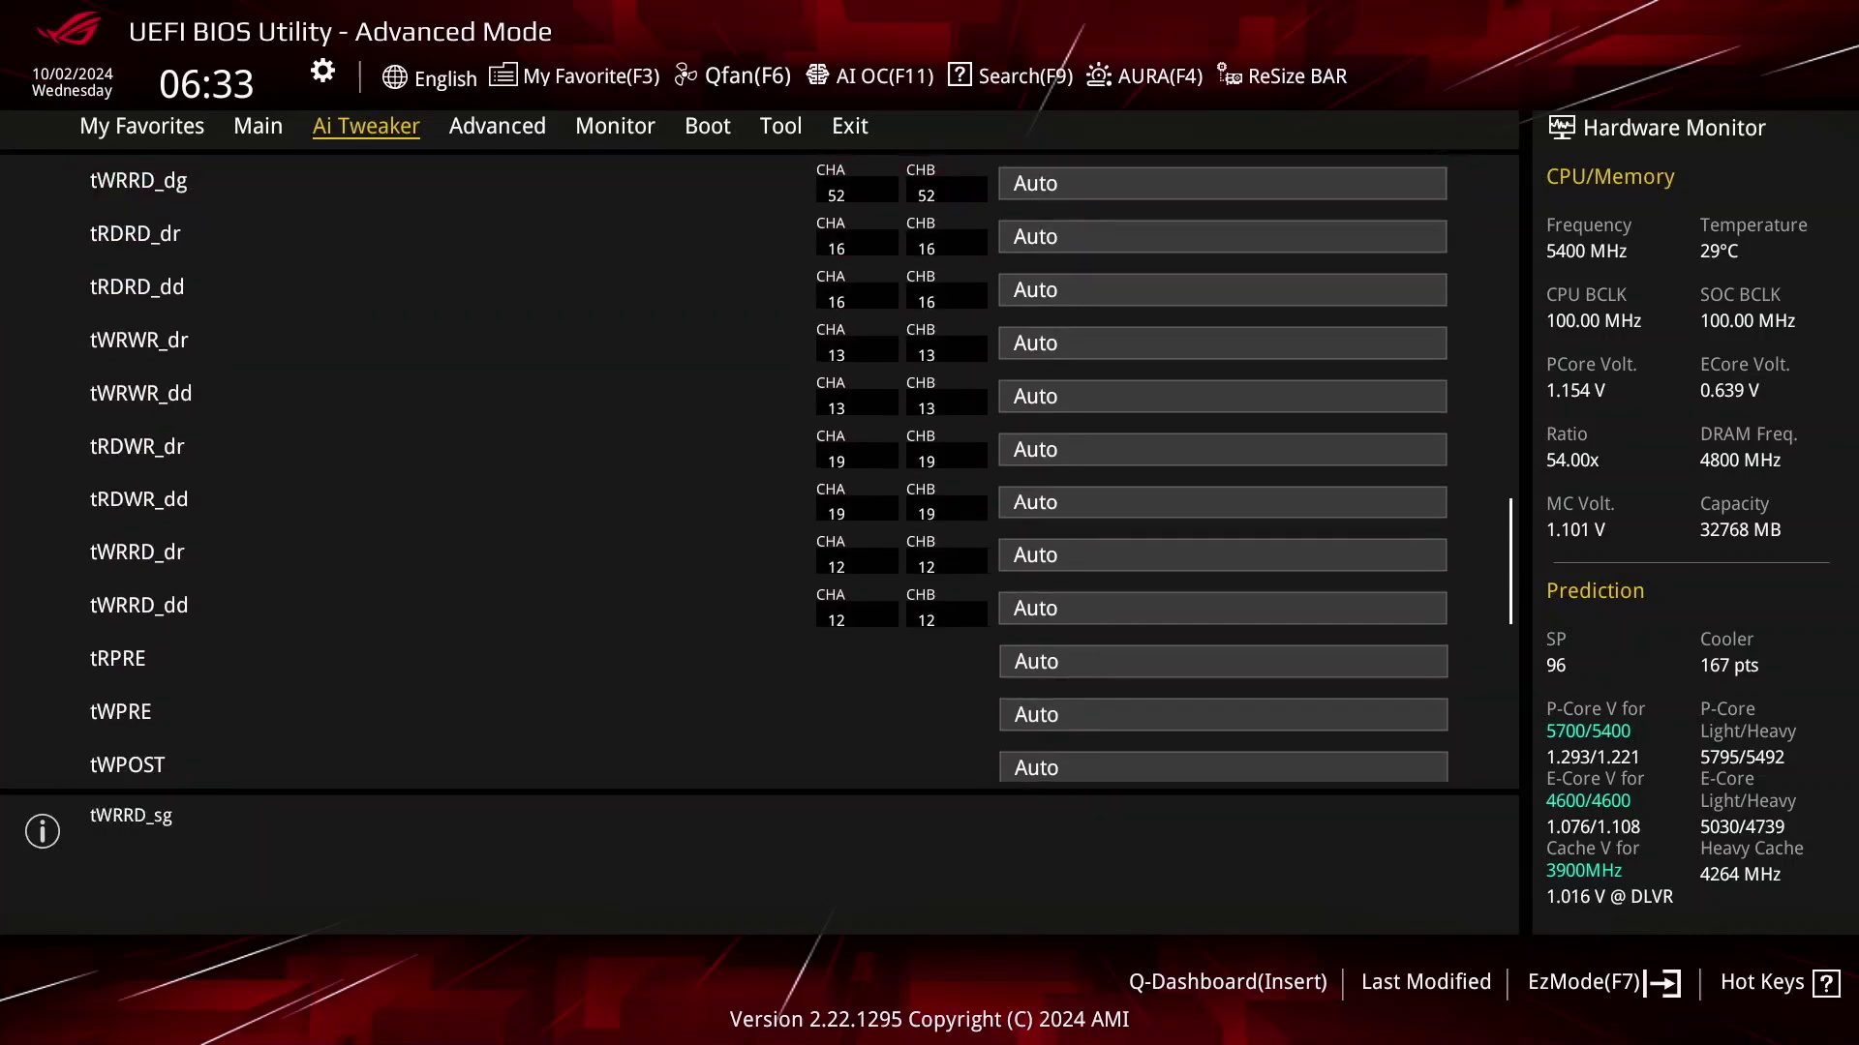
key(Up)
key(Up)
key(Up)
key(Up)
key(Down)
key(Return)
key(Down)
key(Down)
key(Down)
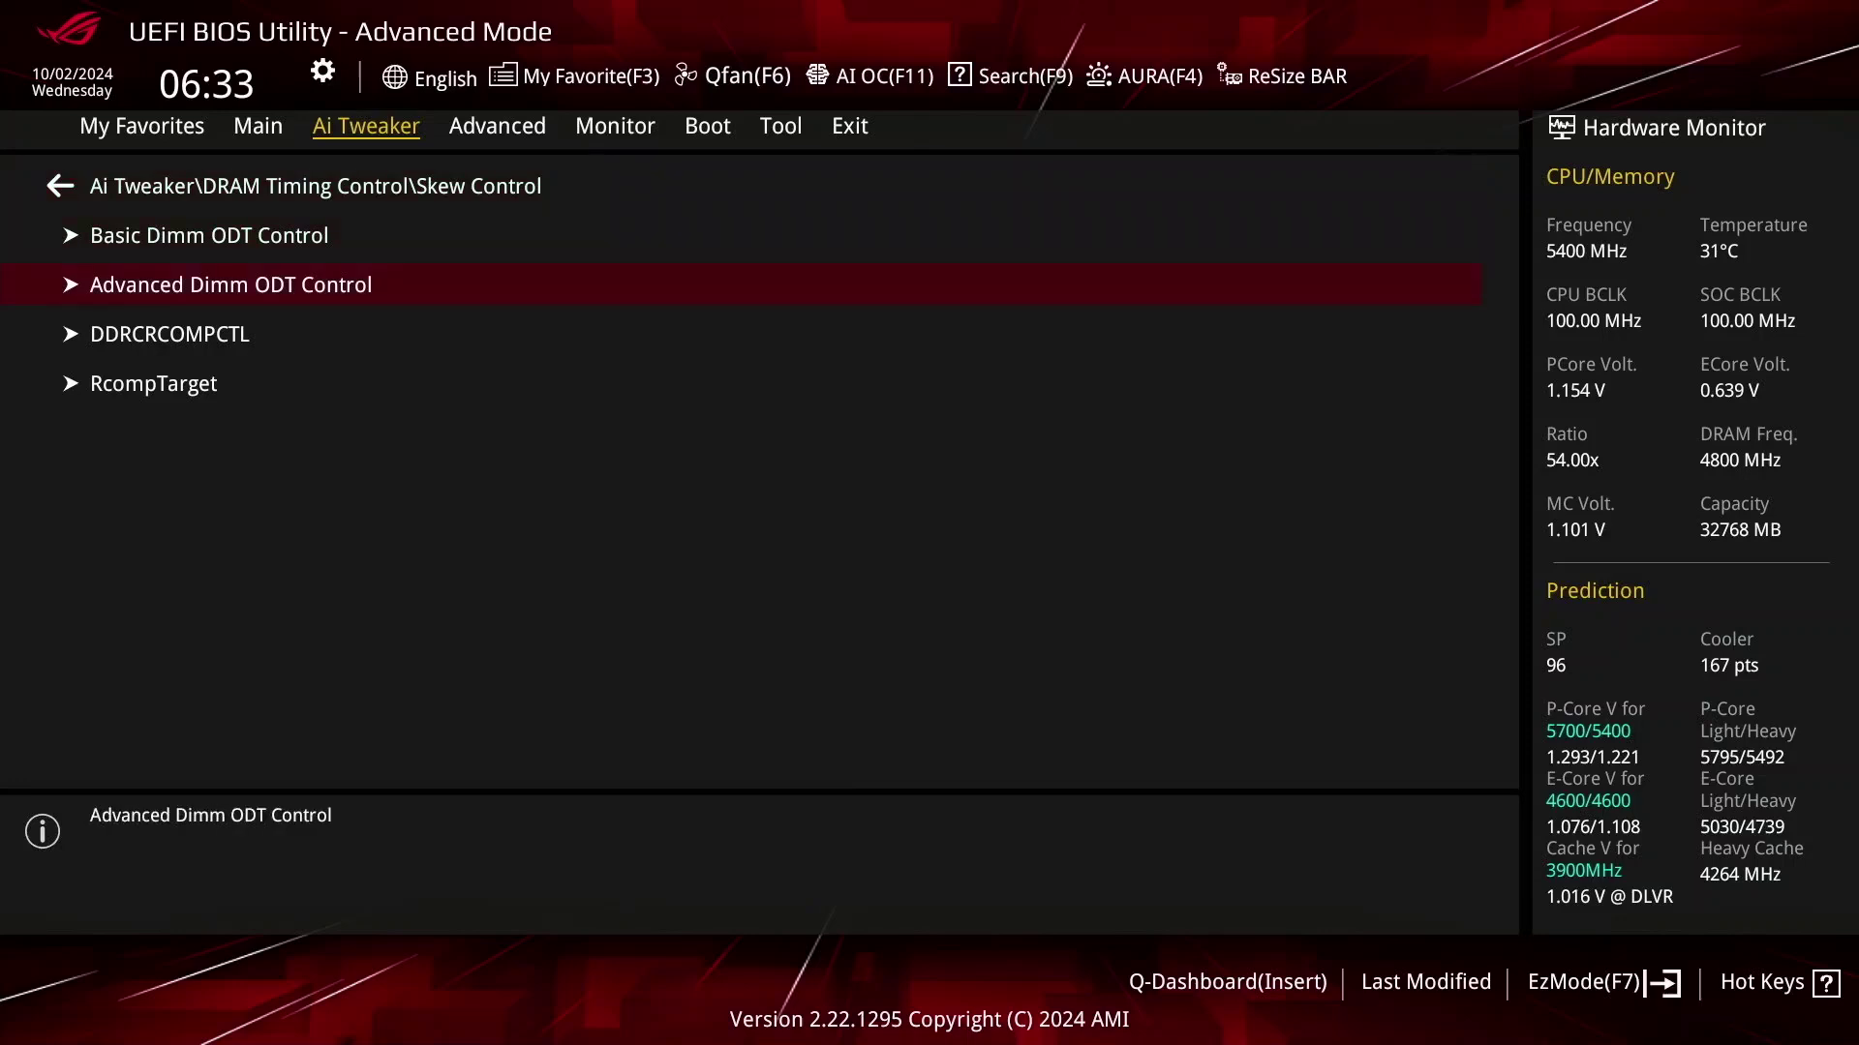
key(Up)
key(Up)
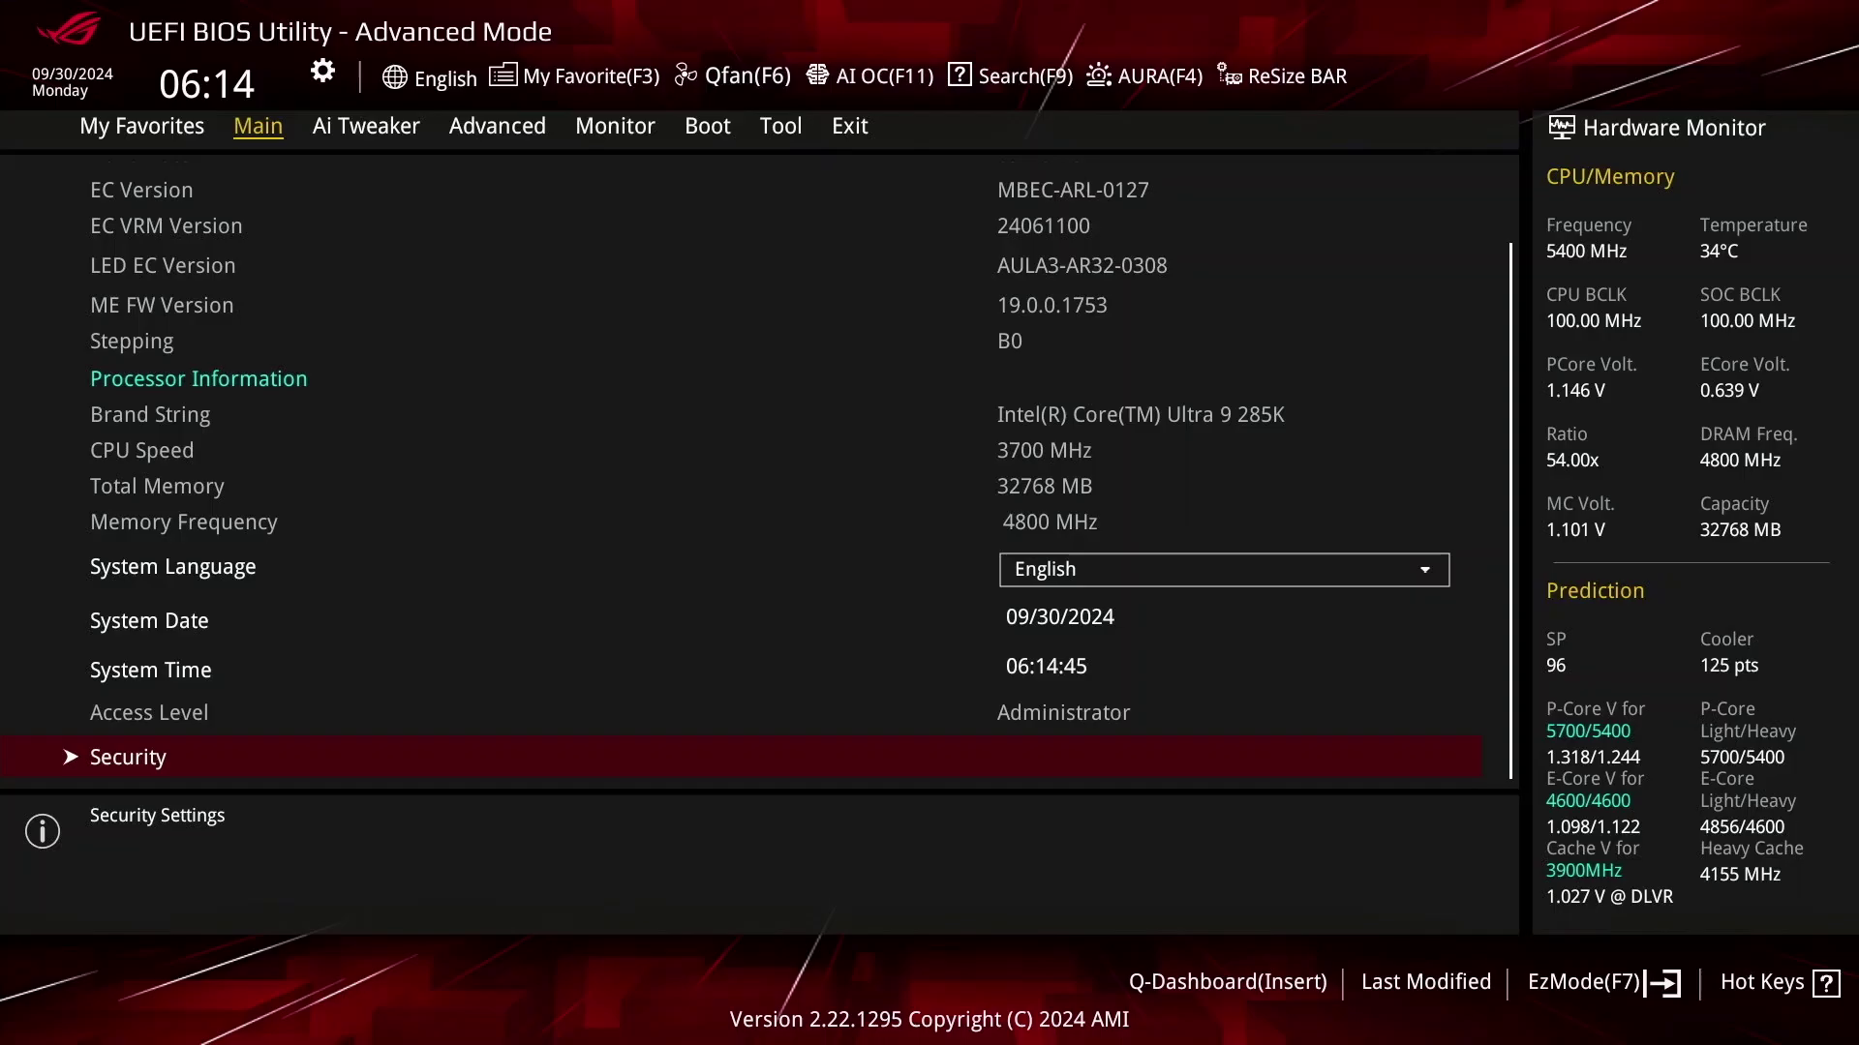
- Change Ai Tweaker's Ai Overclock Tuner to the XMP I profile for 8400MHz
key(Right)
key(Down)
key(Down)
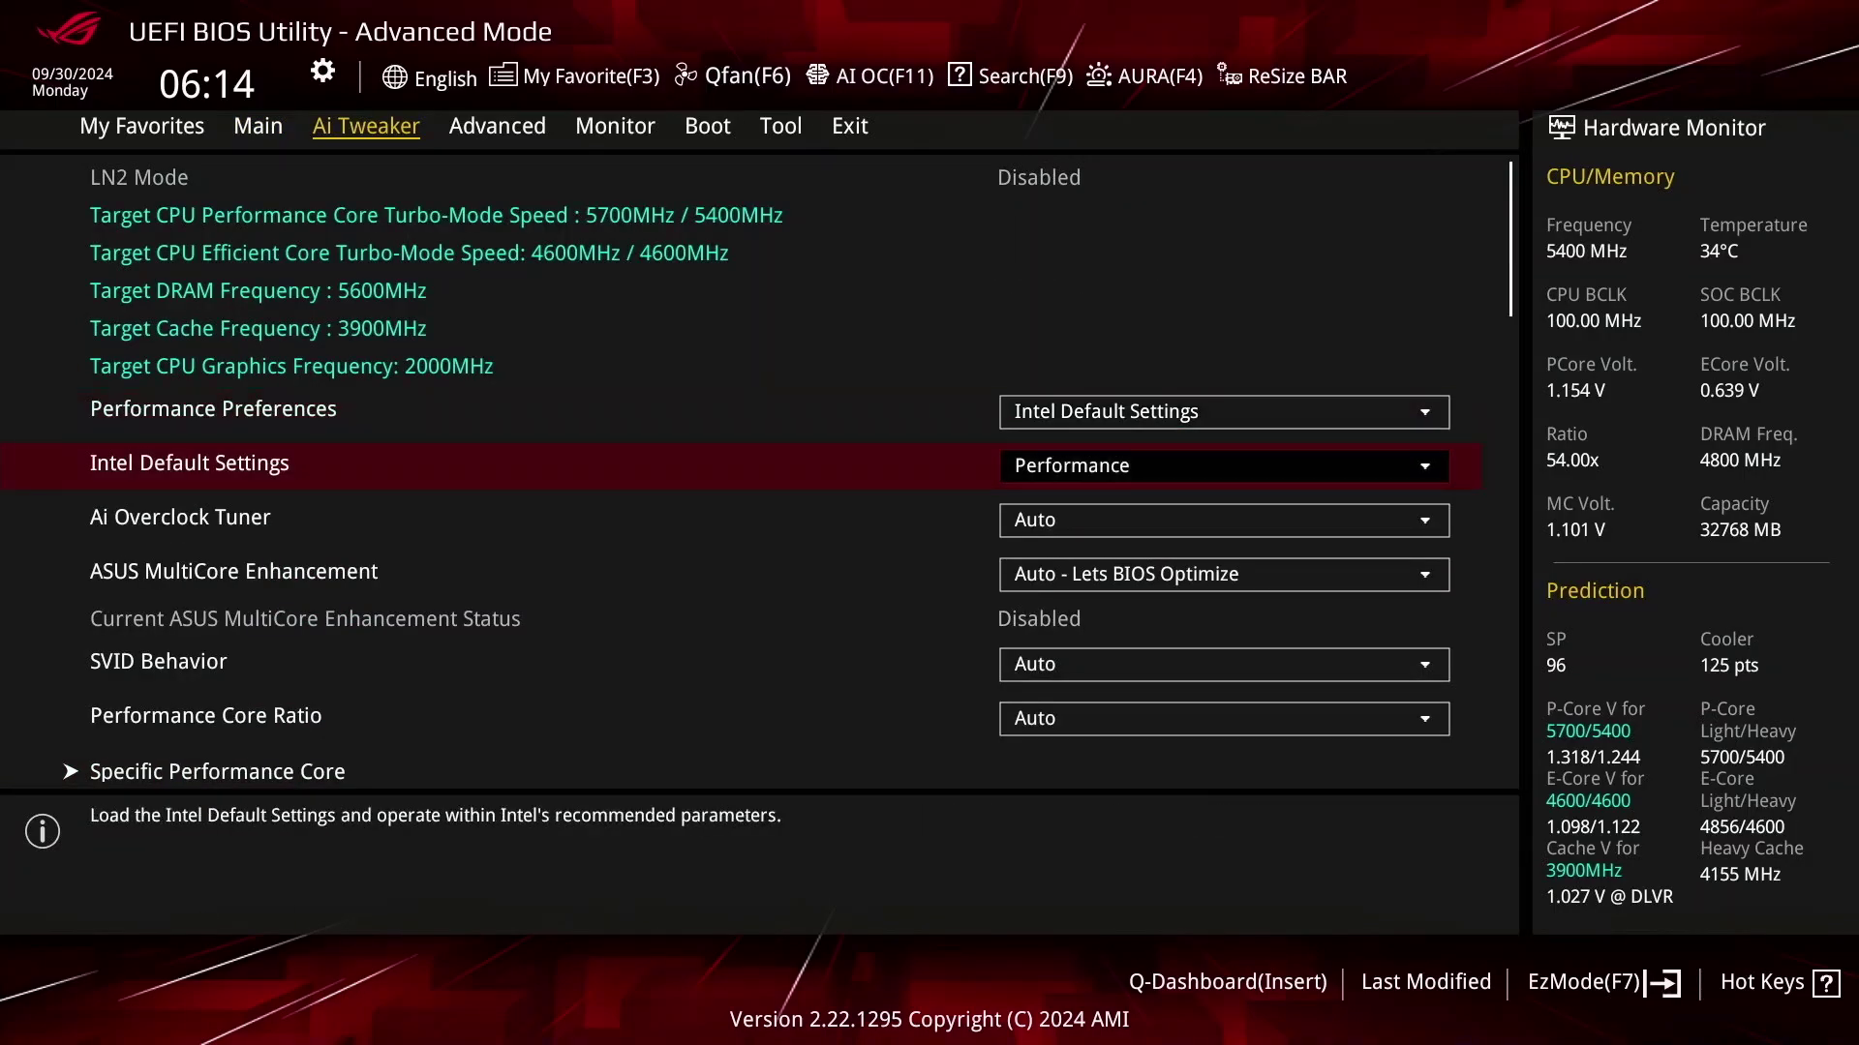
key(Return)
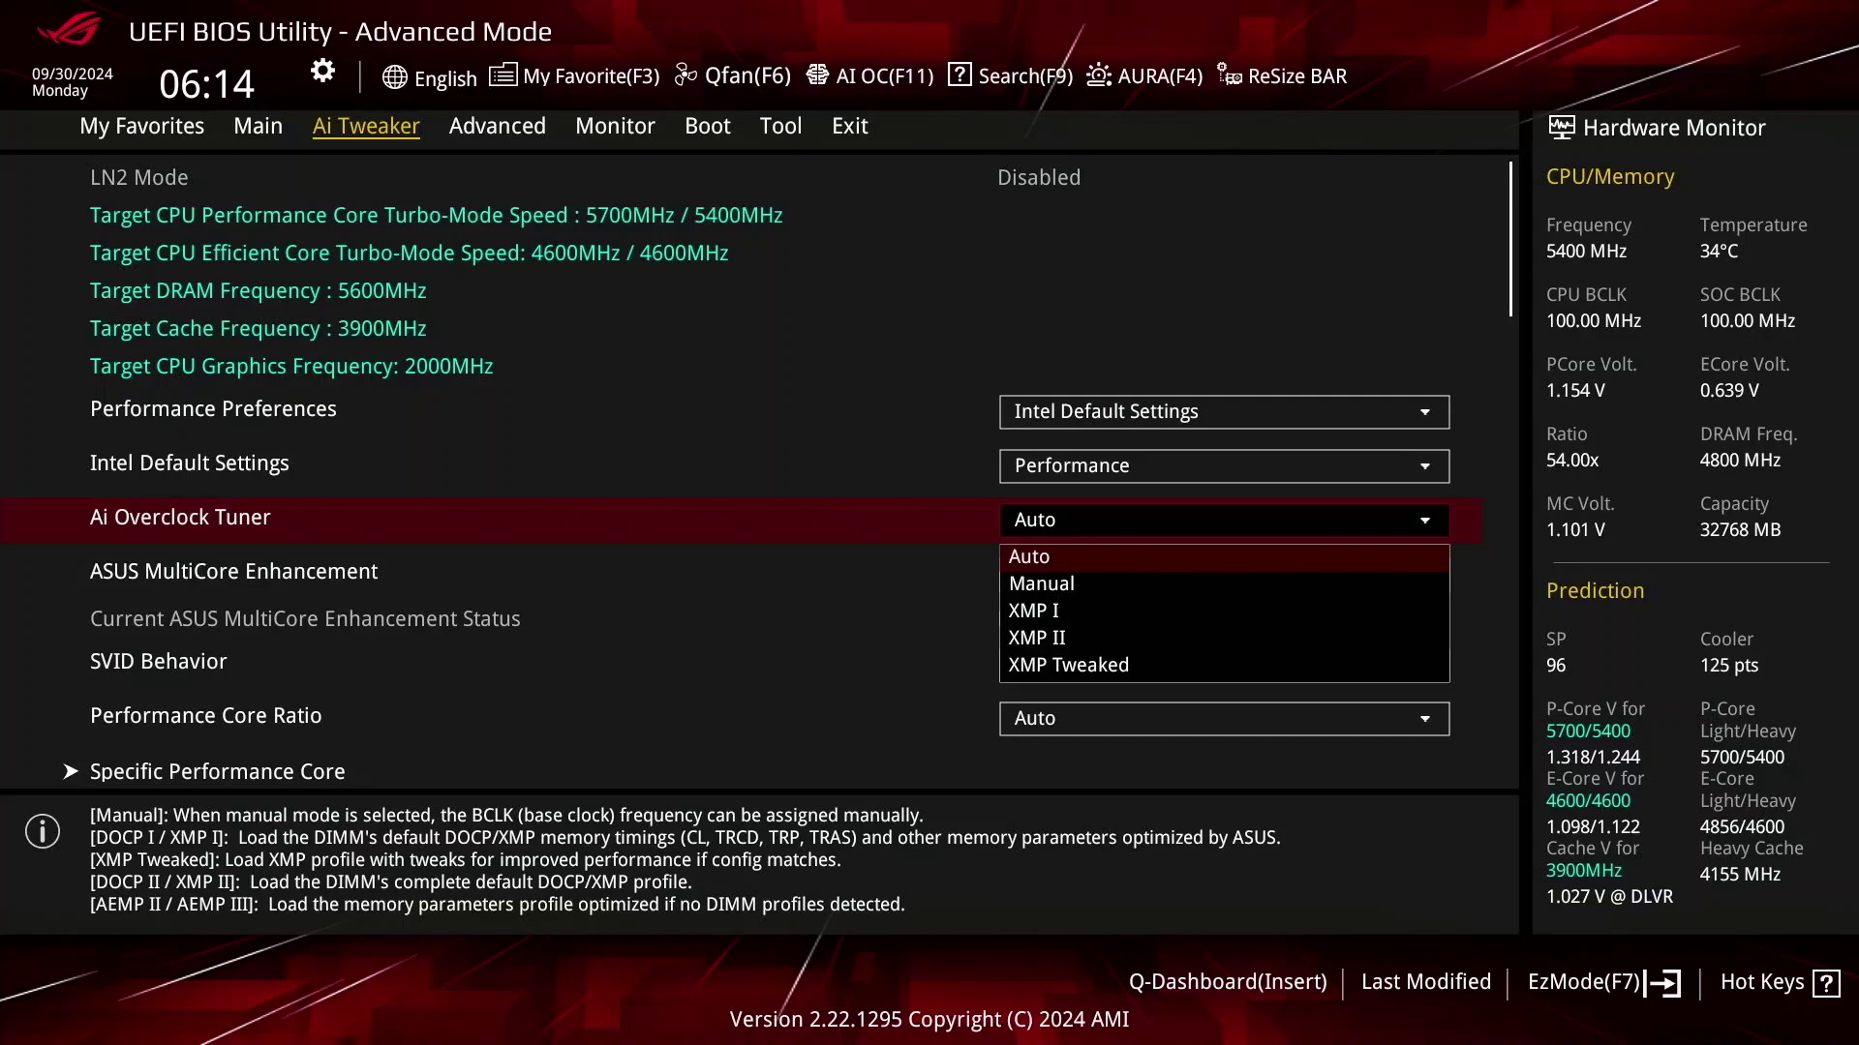
key(Down)
key(Down)
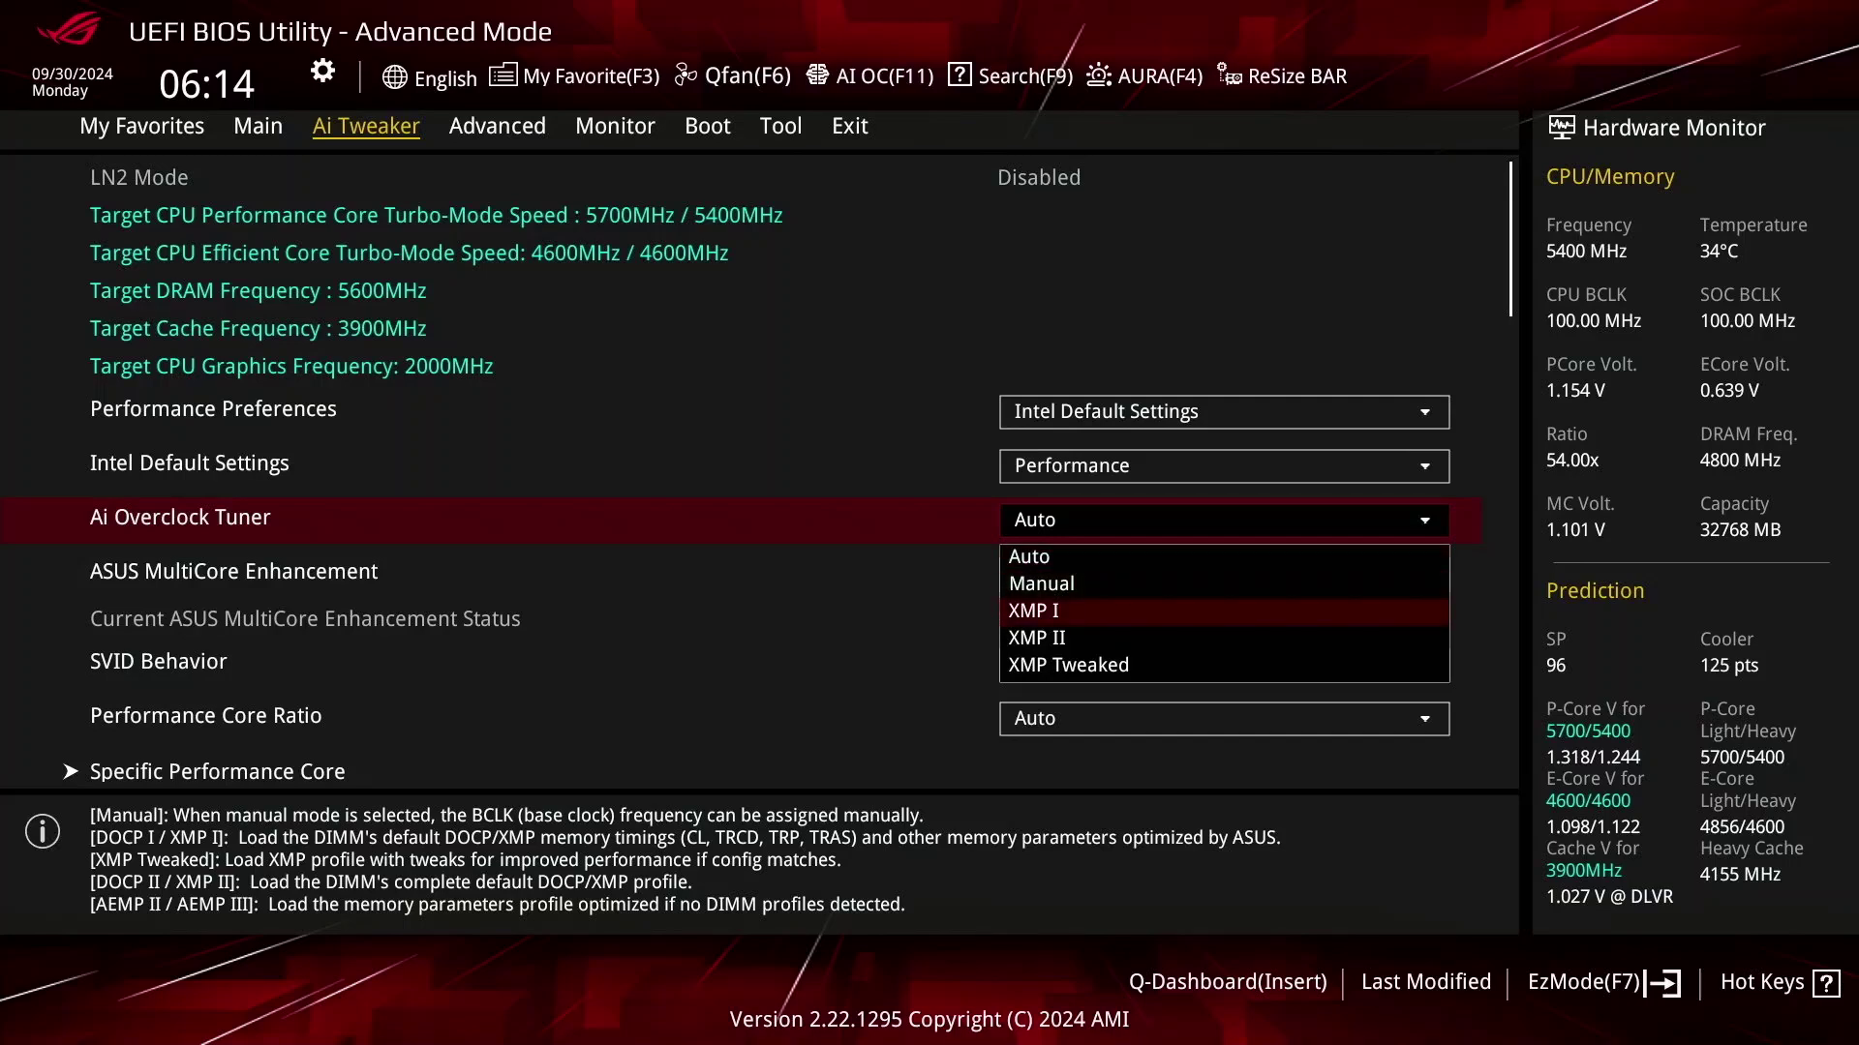
key(Return)
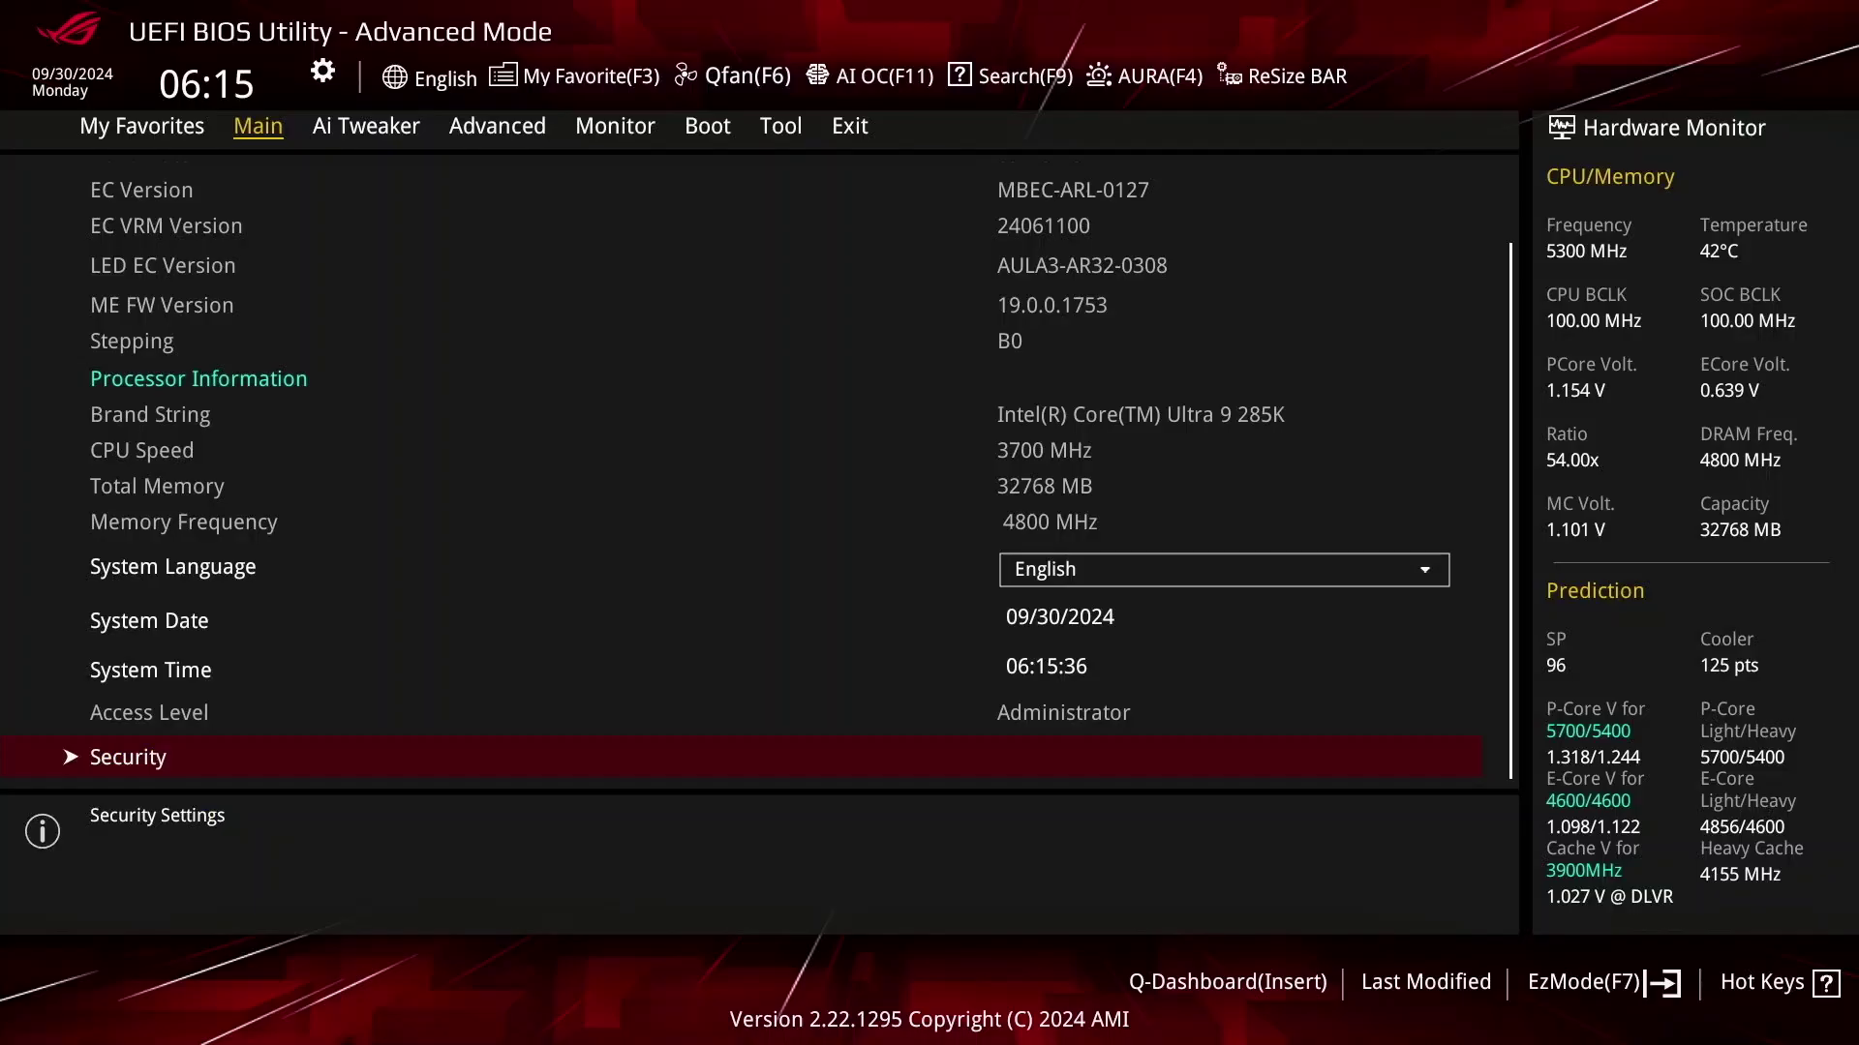
- Open DRAM Timing Control's Memory Presets and highlight the Hynix 8600 1.5v preset
key(Right)
key(Down)
key(Down)
key(Down)
key(Down)
key(Down)
key(Down)
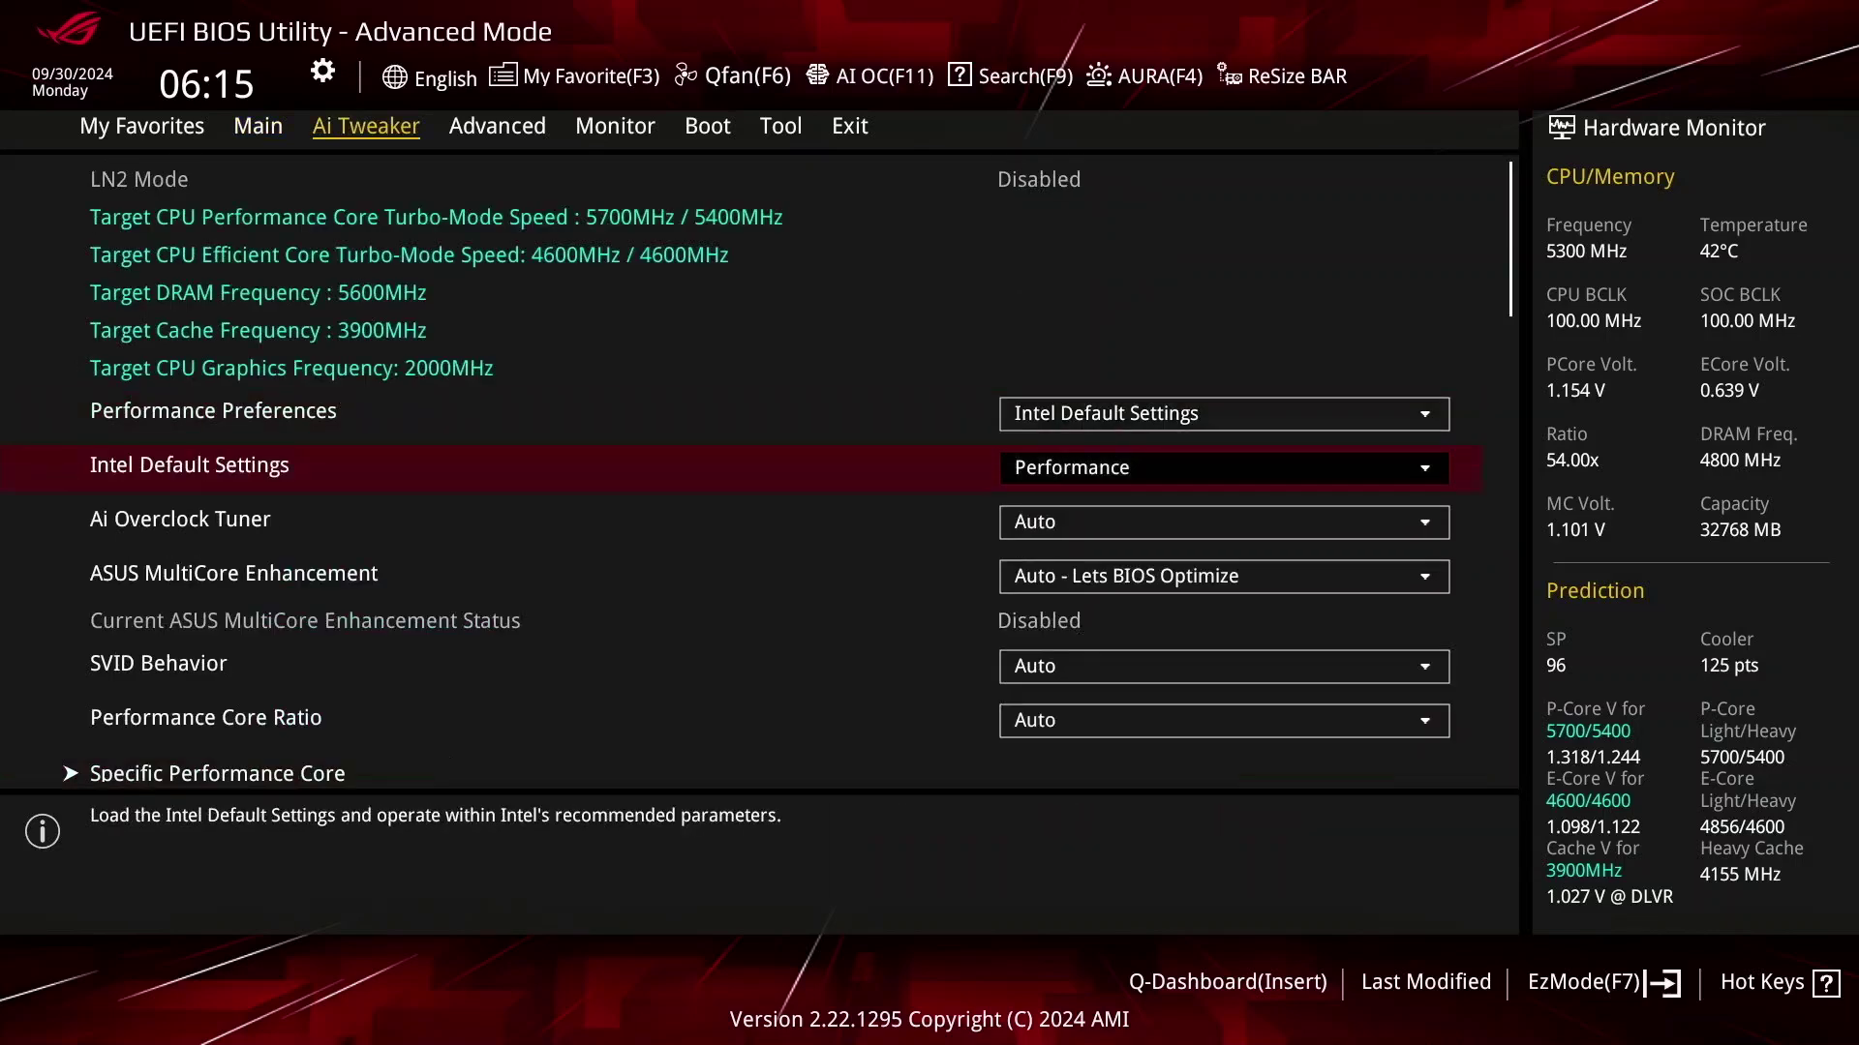
key(Down)
key(Down)
key(Down)
key(Down)
key(Down)
key(Down)
key(Down)
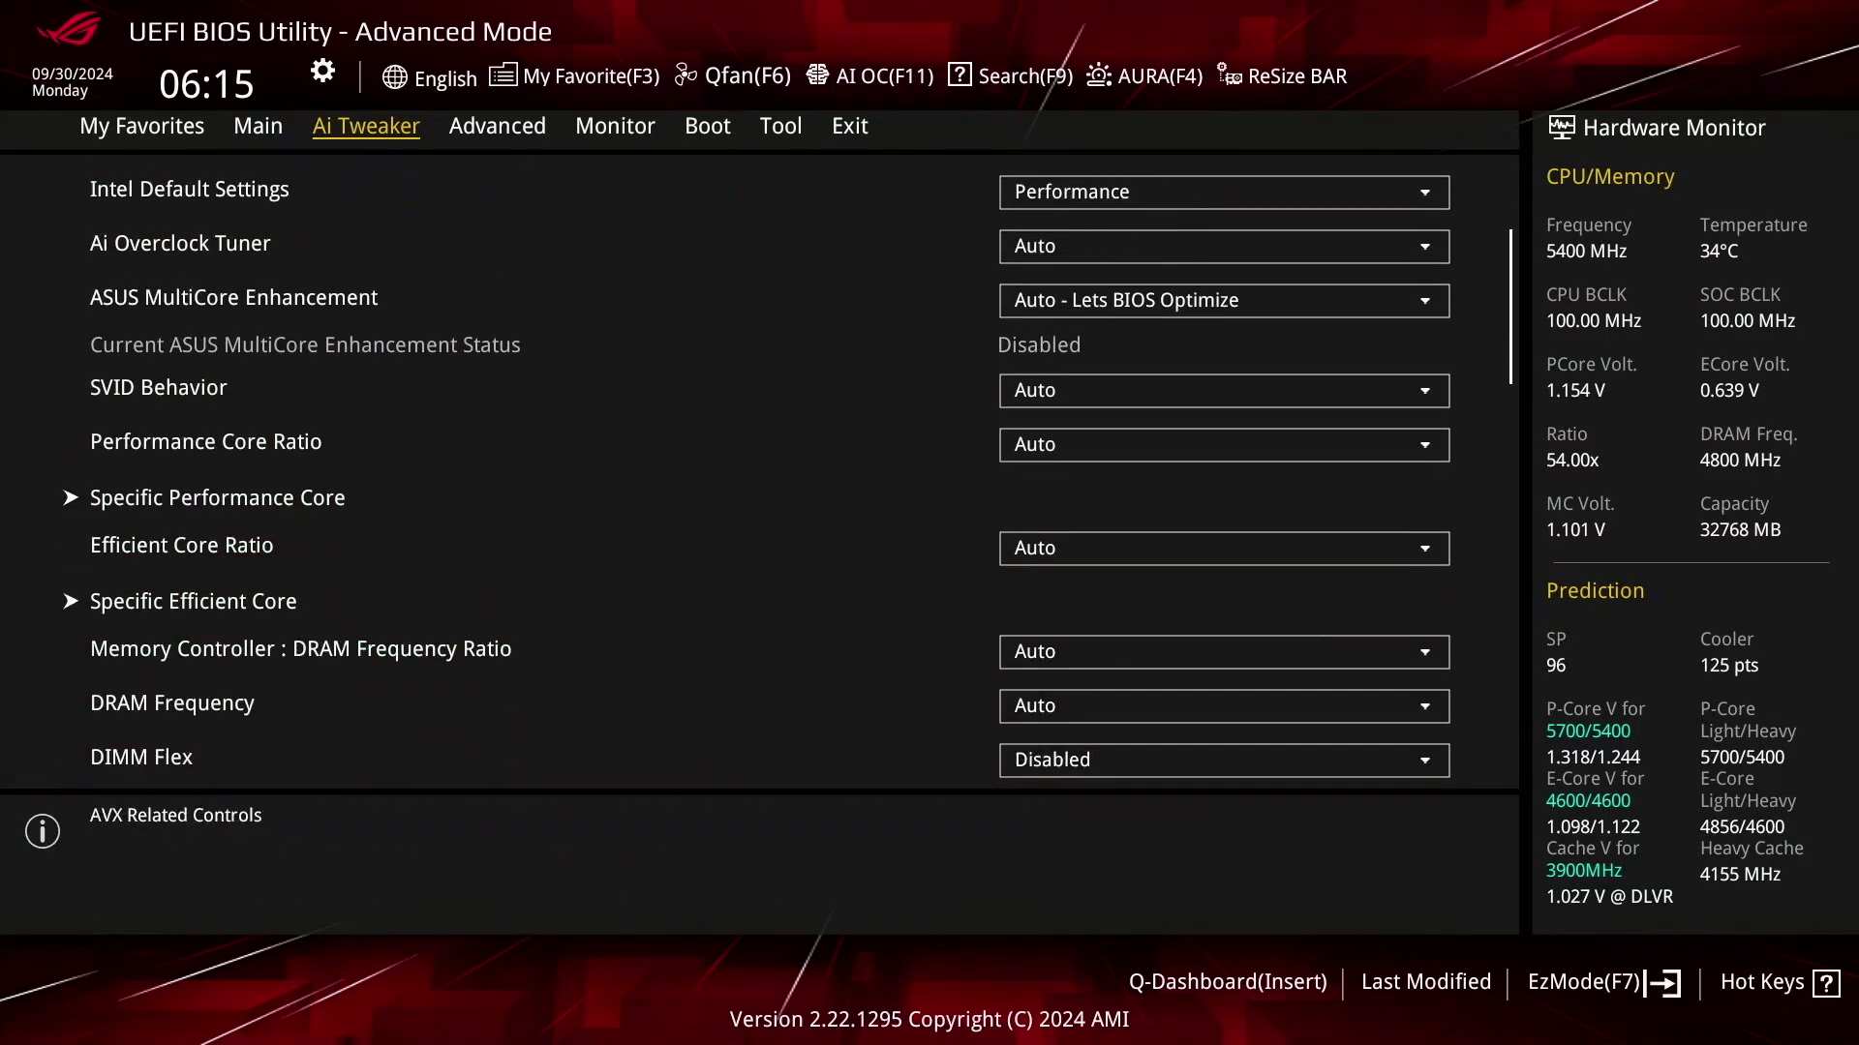
key(Return)
key(Down)
key(Return)
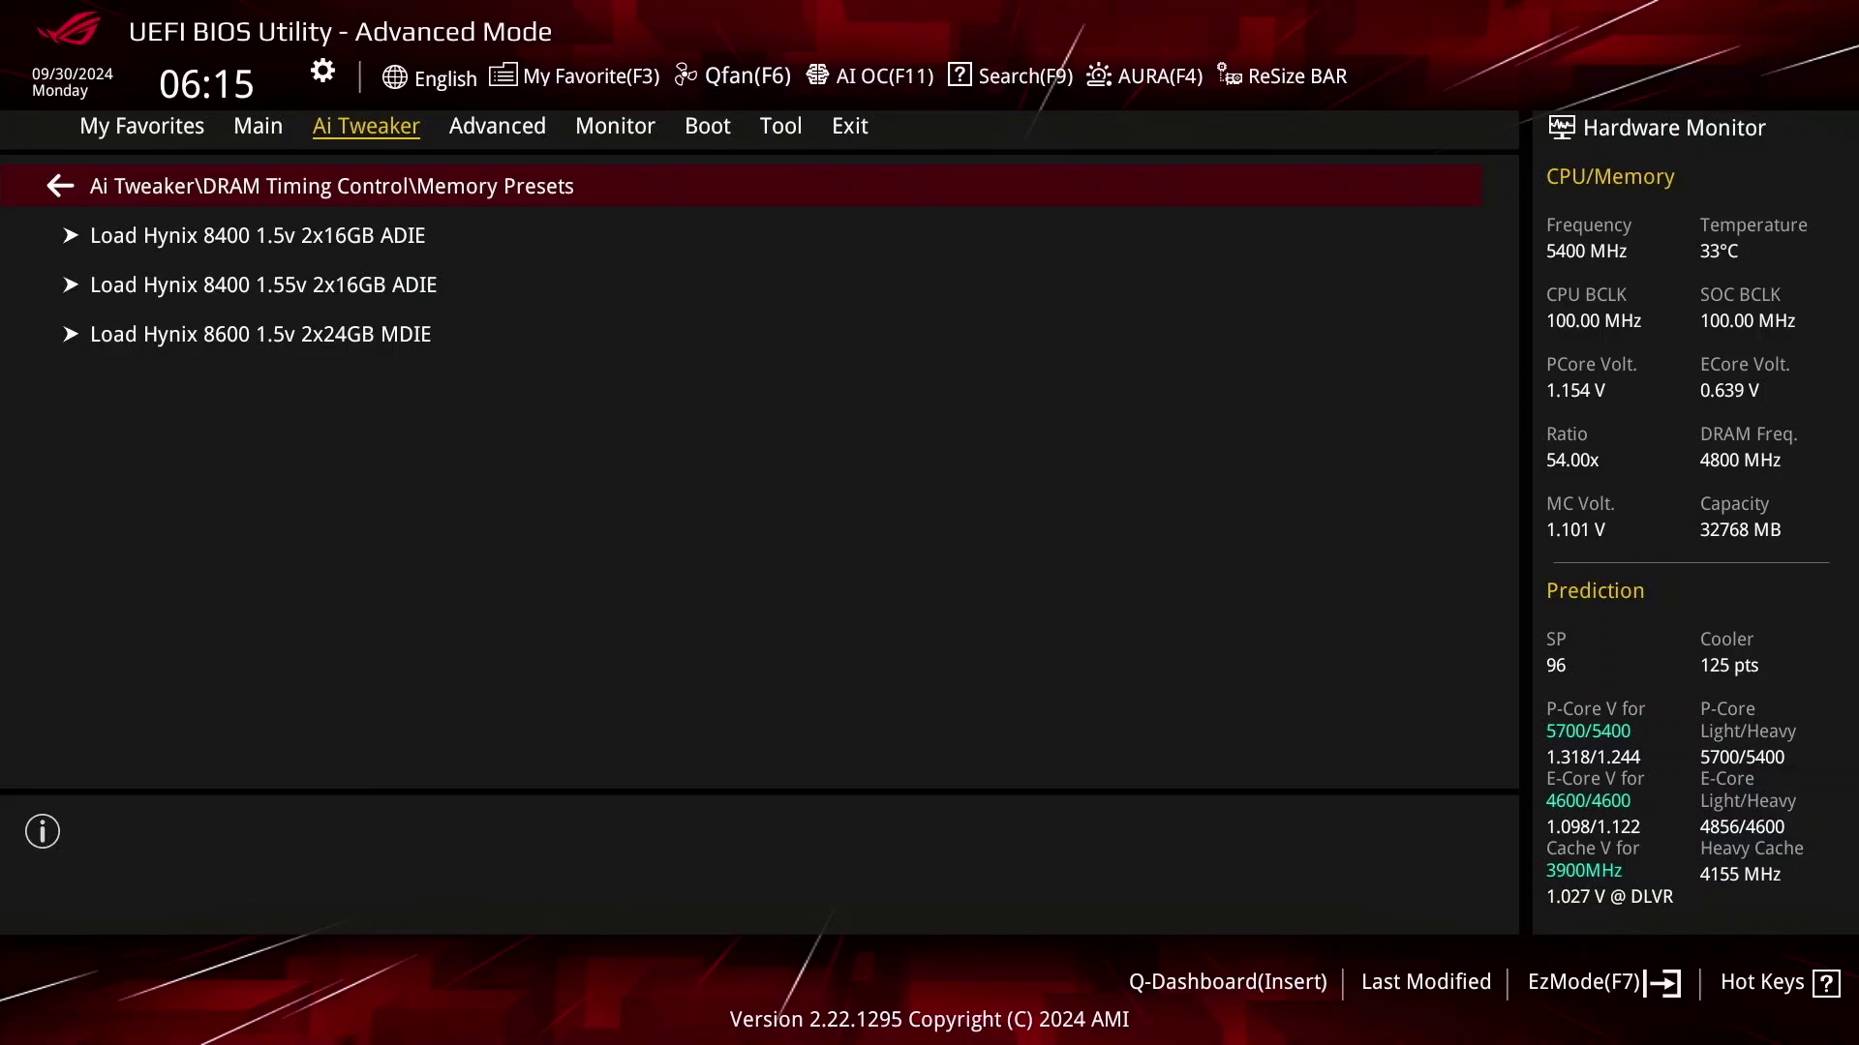
key(Down)
key(Down)
key(Down)
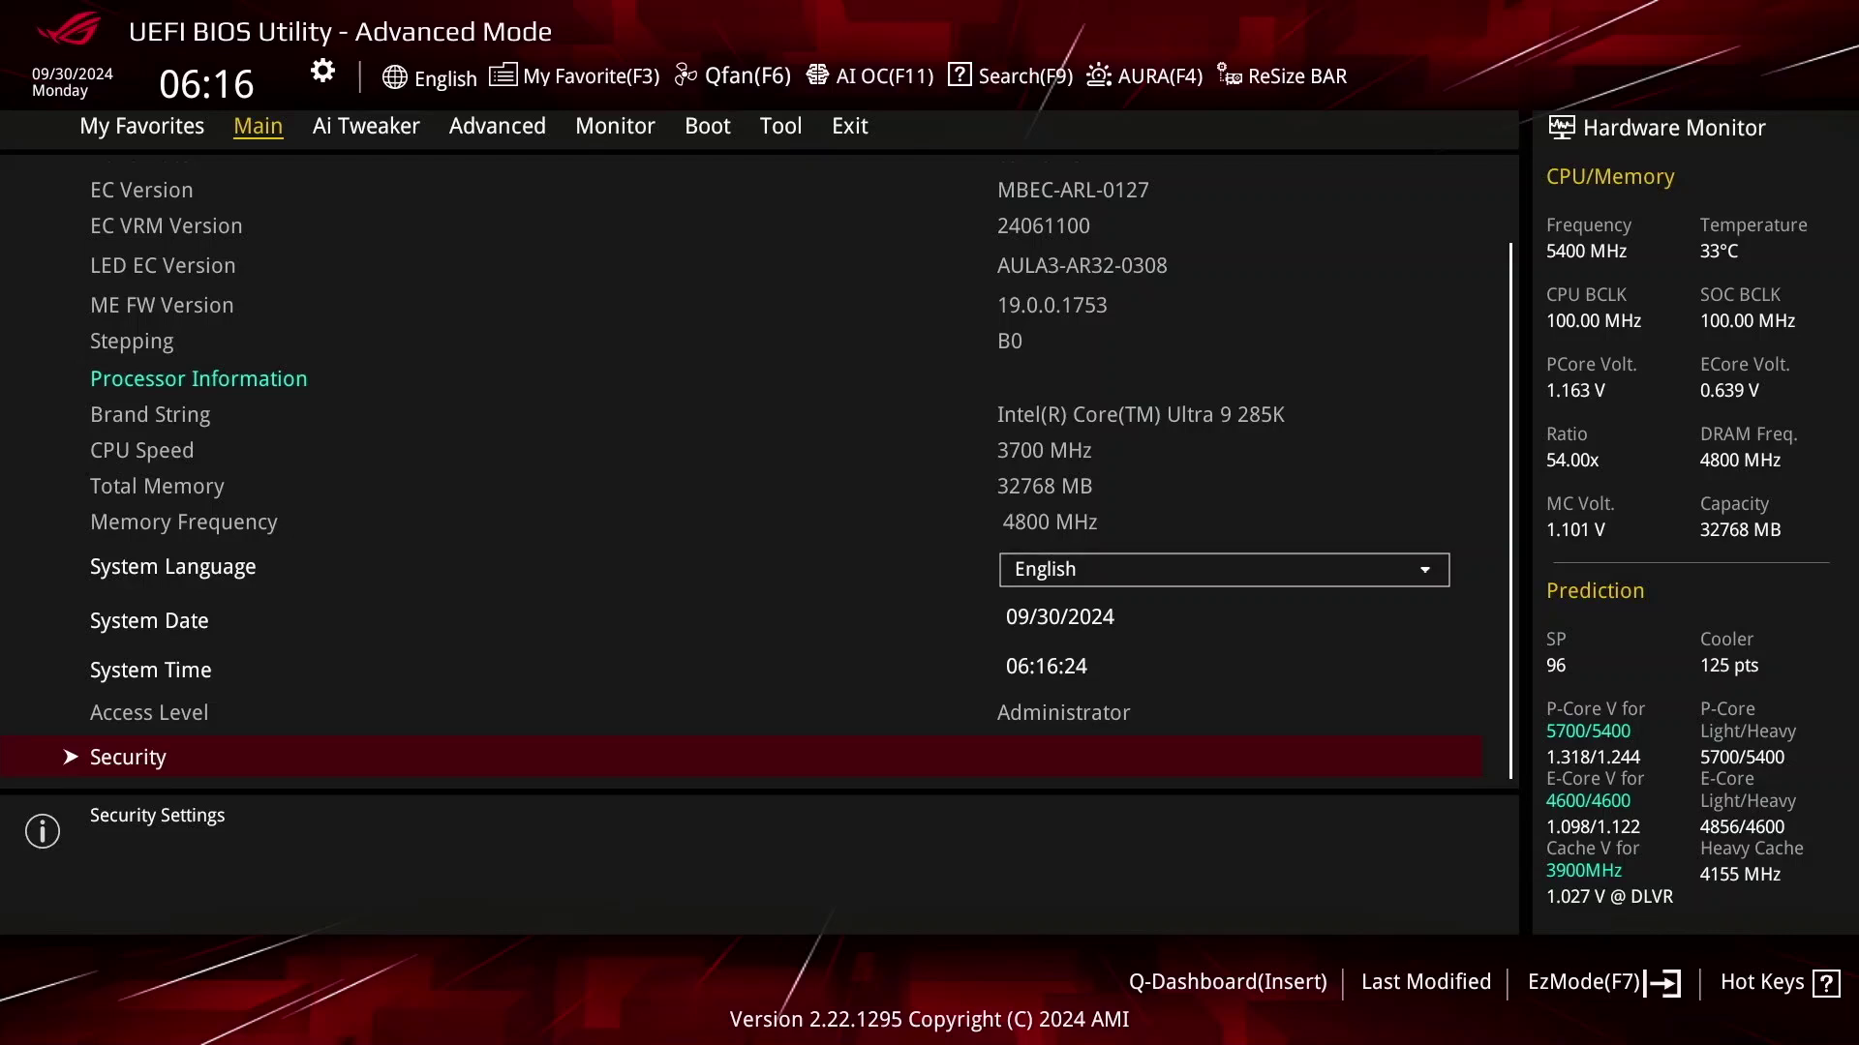
- Open DRAM Timing Control from the Ai Tweaker tab
key(Right)
key(Down)
key(Down)
key(Down)
key(Down)
key(Down)
key(Down)
key(Down)
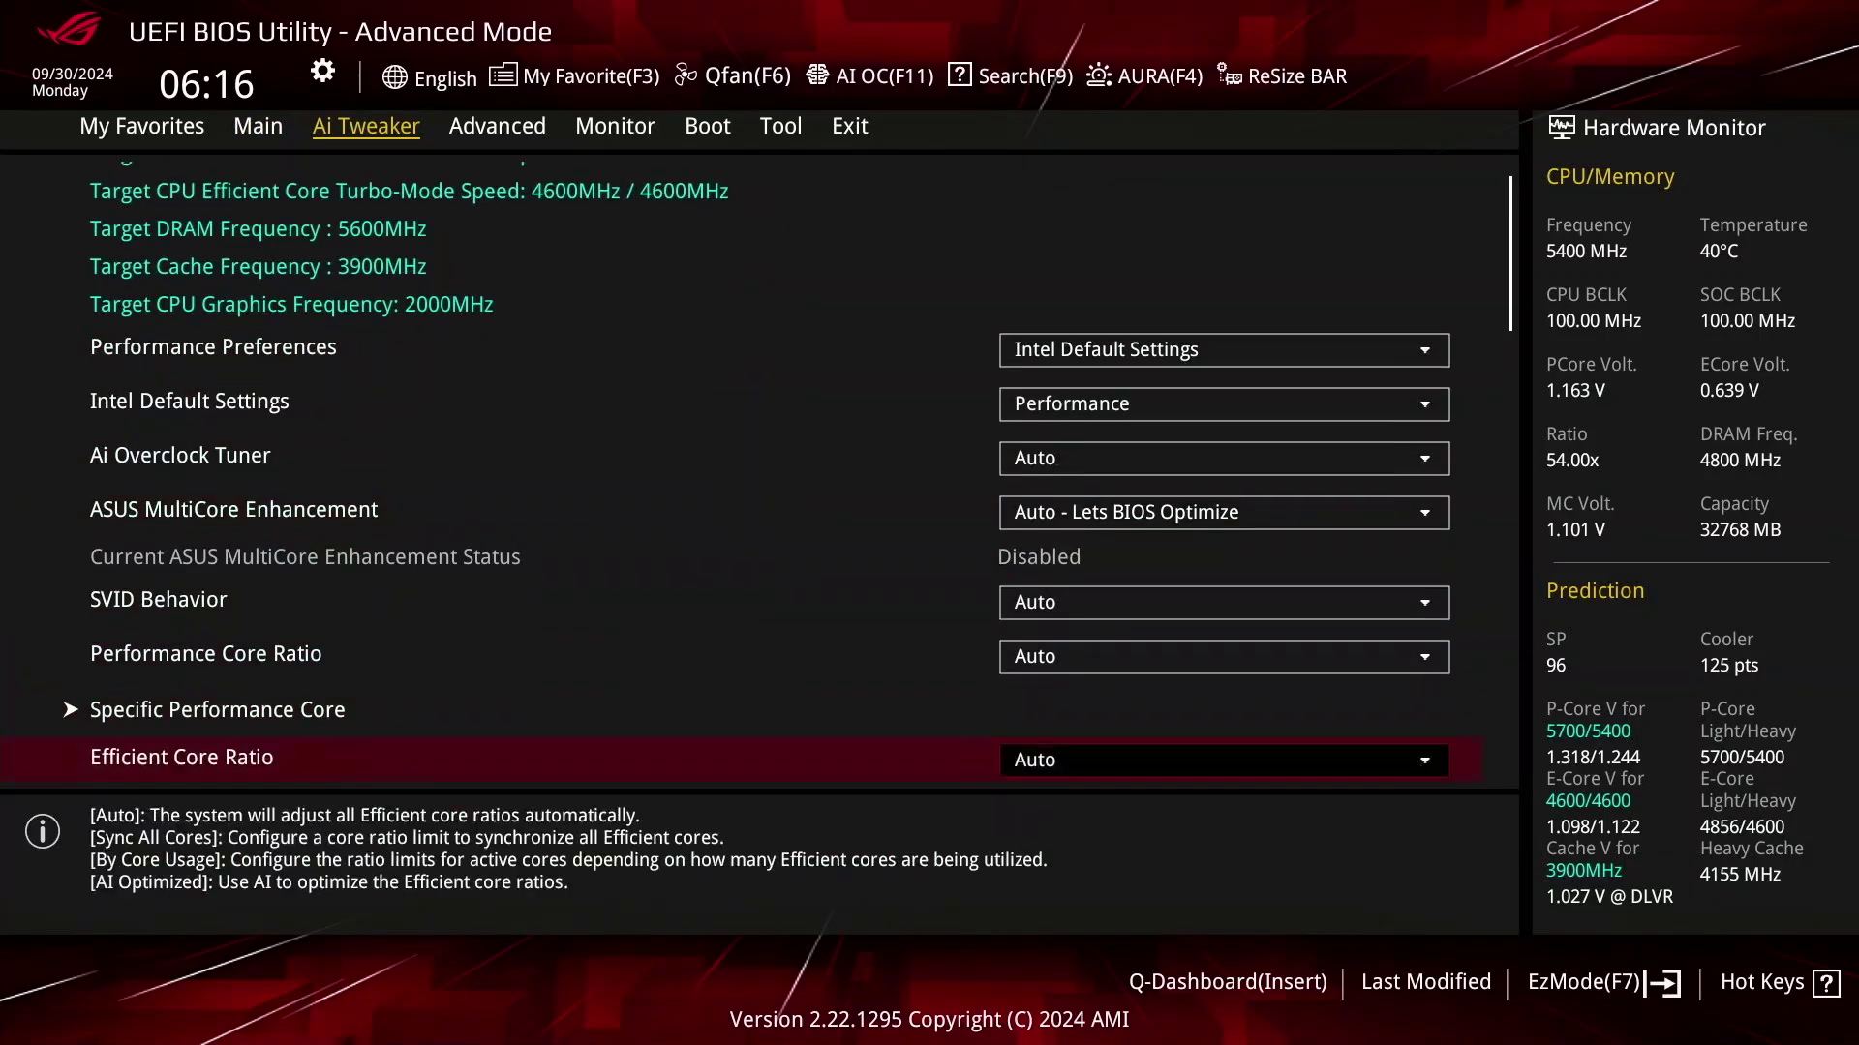
key(Down)
key(Down)
key(Down)
key(Down)
key(Down)
key(Down)
key(Down)
key(Down)
key(Up)
key(Up)
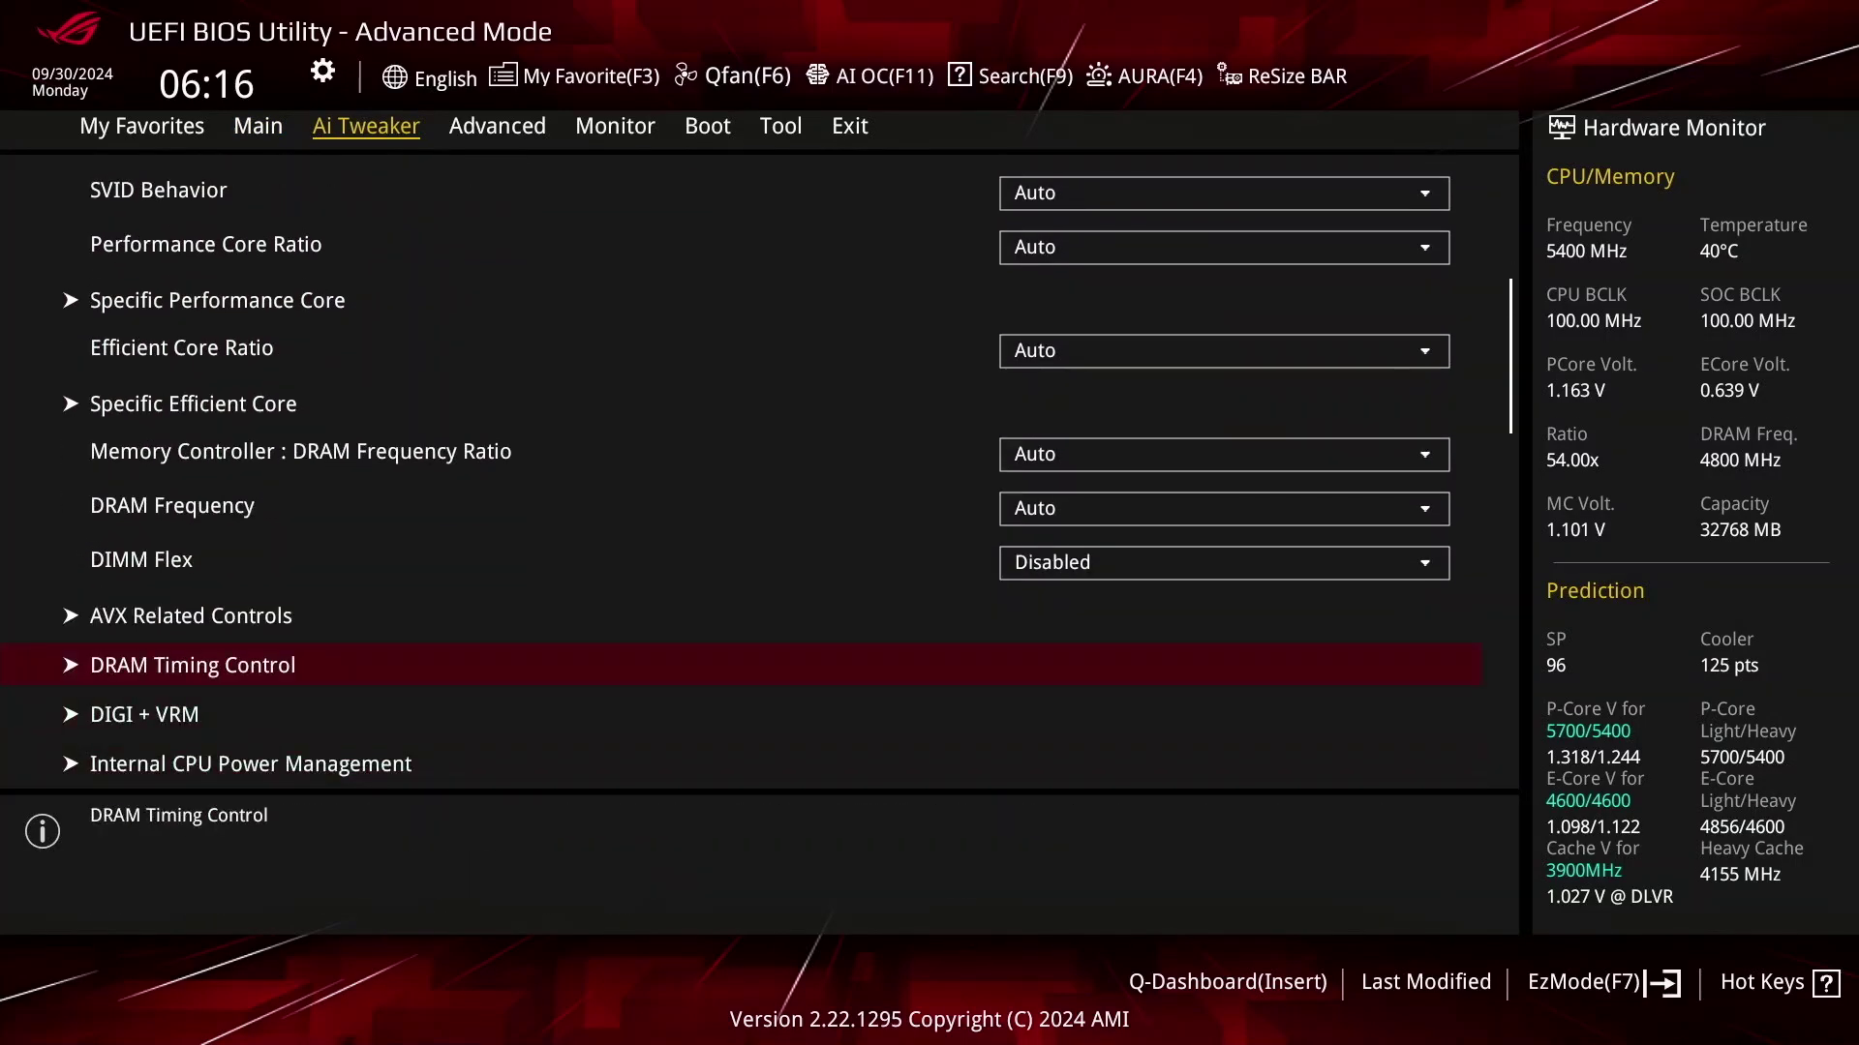
key(Return)
- Enter 50 as the DRAM CLK Period value
key(Down)
key(Down)
key(Down)
key(Down)
key(Down)
key(Down)
key(Down)
key(Down)
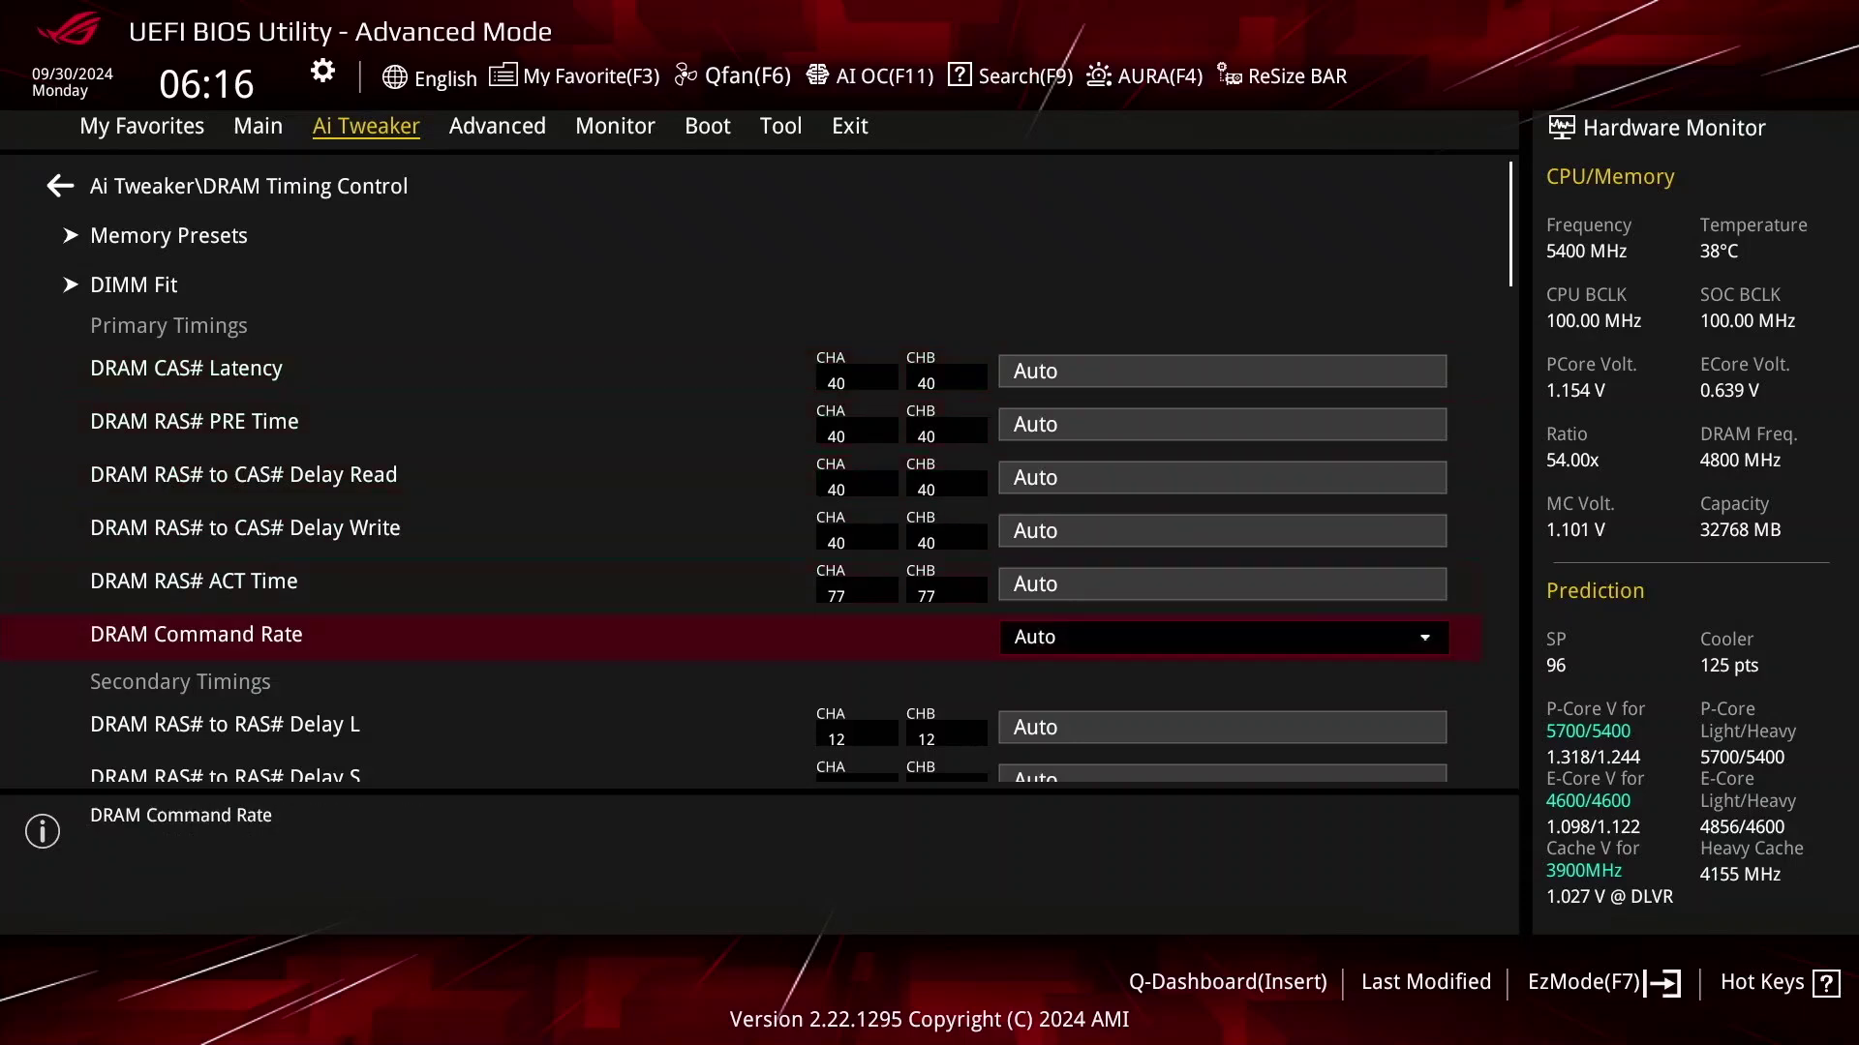
key(Down)
key(Down)
key(Down)
key(Down)
key(Down)
key(Down)
key(Down)
key(Down)
key(Down)
key(Down)
key(Down)
key(Down)
key(Down)
key(Down)
key(Down)
key(Down)
key(Down)
key(Down)
key(Down)
key(Down)
key(Down)
key(Down)
key(Down)
key(Down)
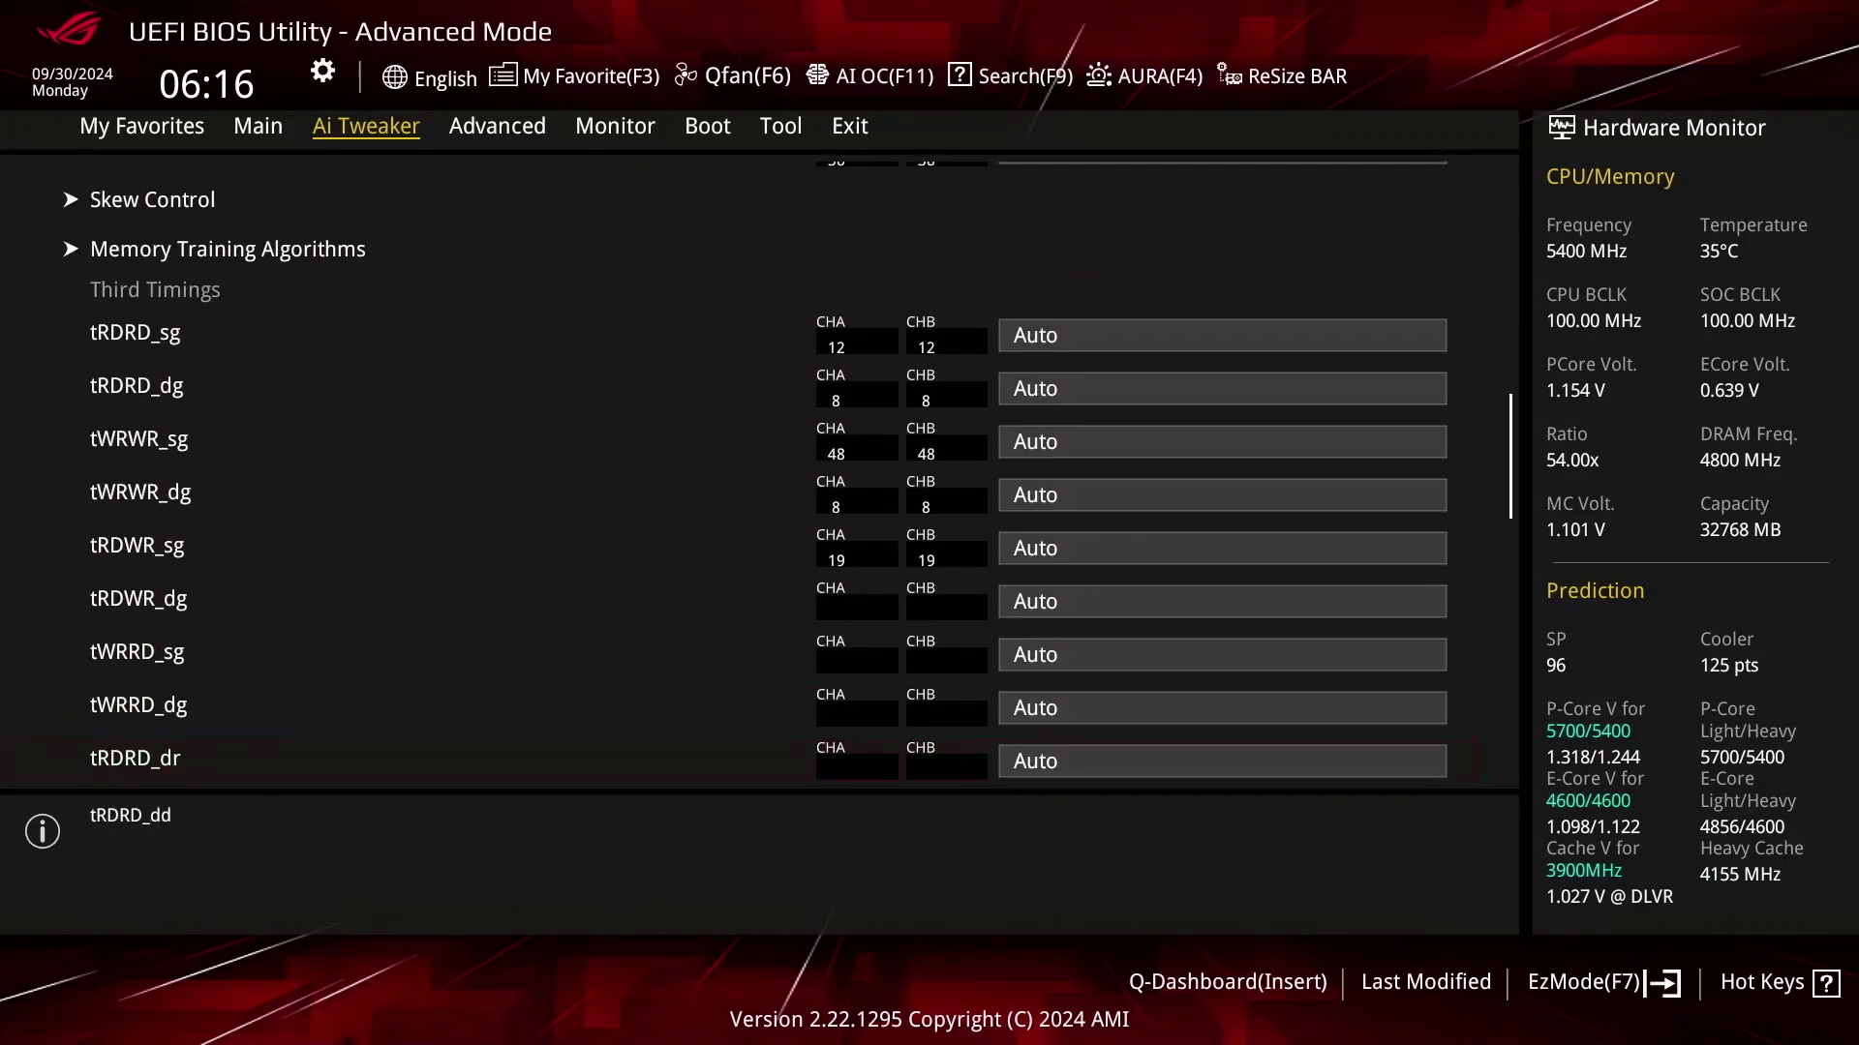
key(Down)
key(Down)
key(Down)
key(Down)
key(Down)
key(Down)
key(Down)
key(Down)
key(Down)
key(Down)
key(Down)
key(Down)
key(Down)
key(Down)
key(Down)
key(Down)
key(Down)
key(Down)
key(Down)
key(Down)
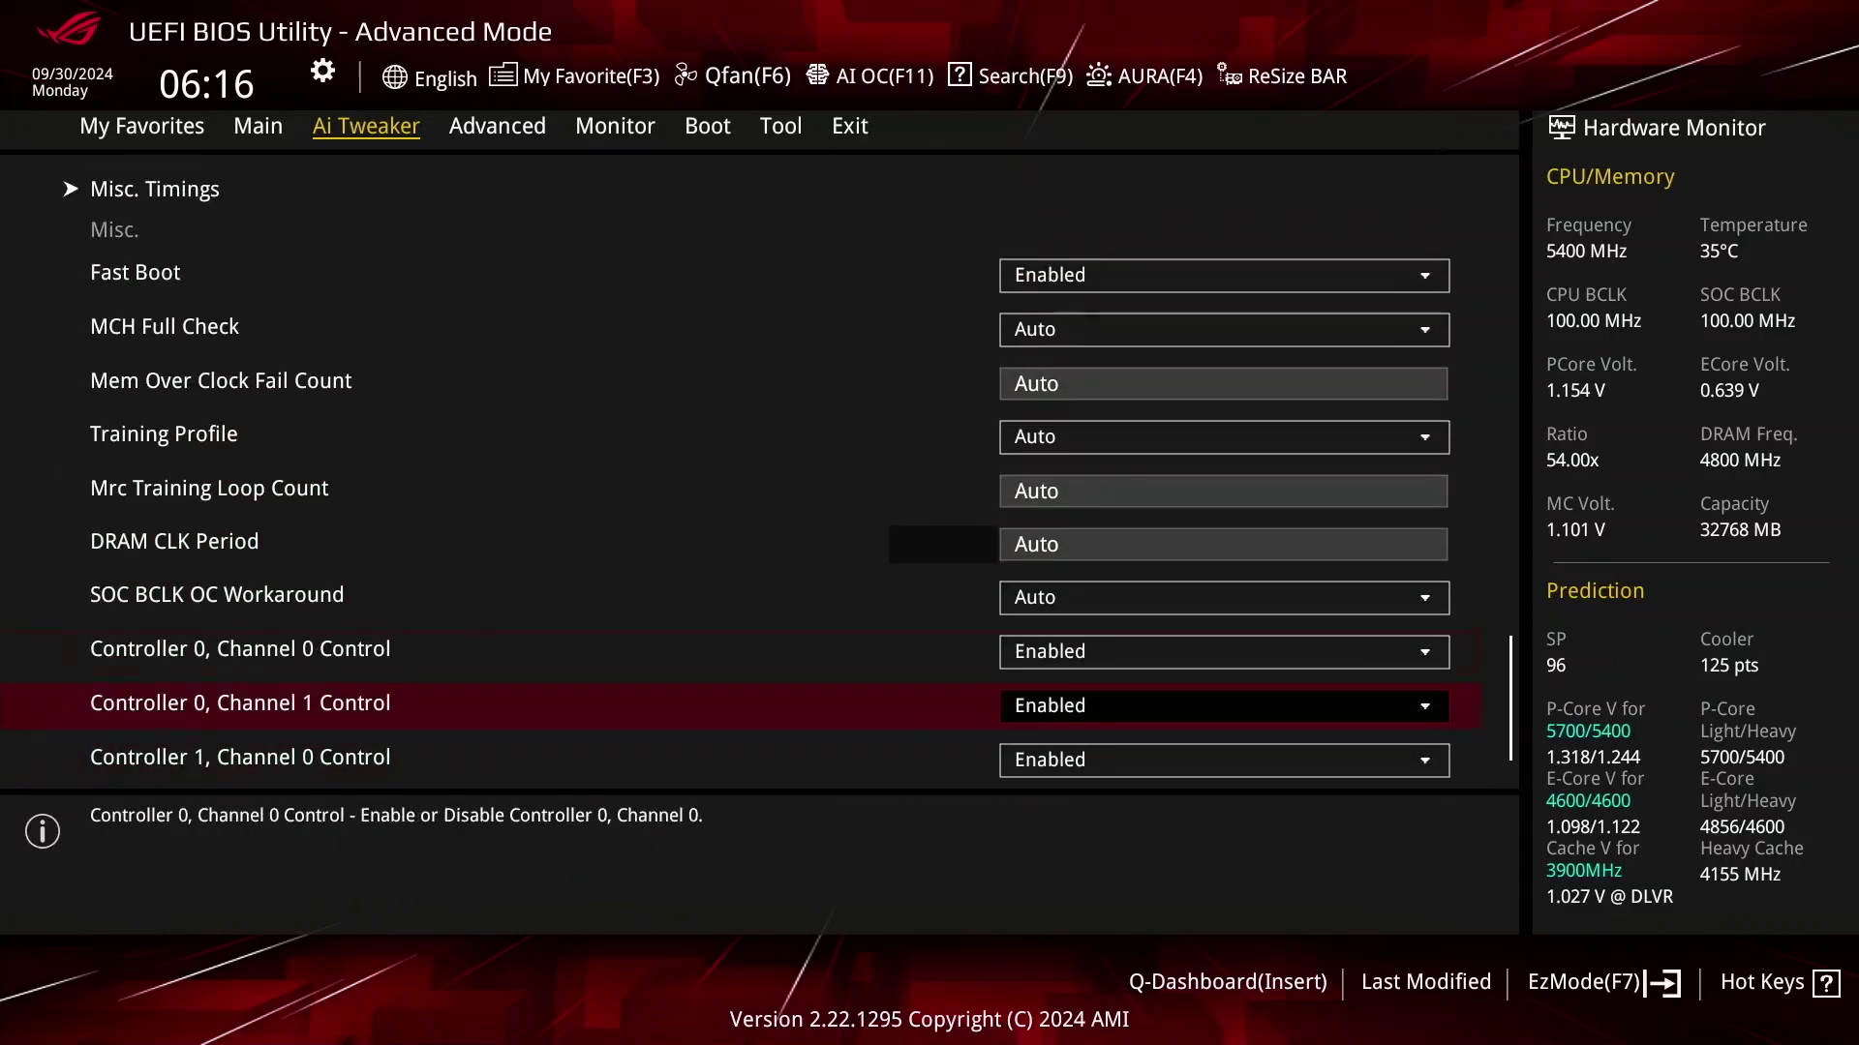
key(Up)
key(Up)
key(Up)
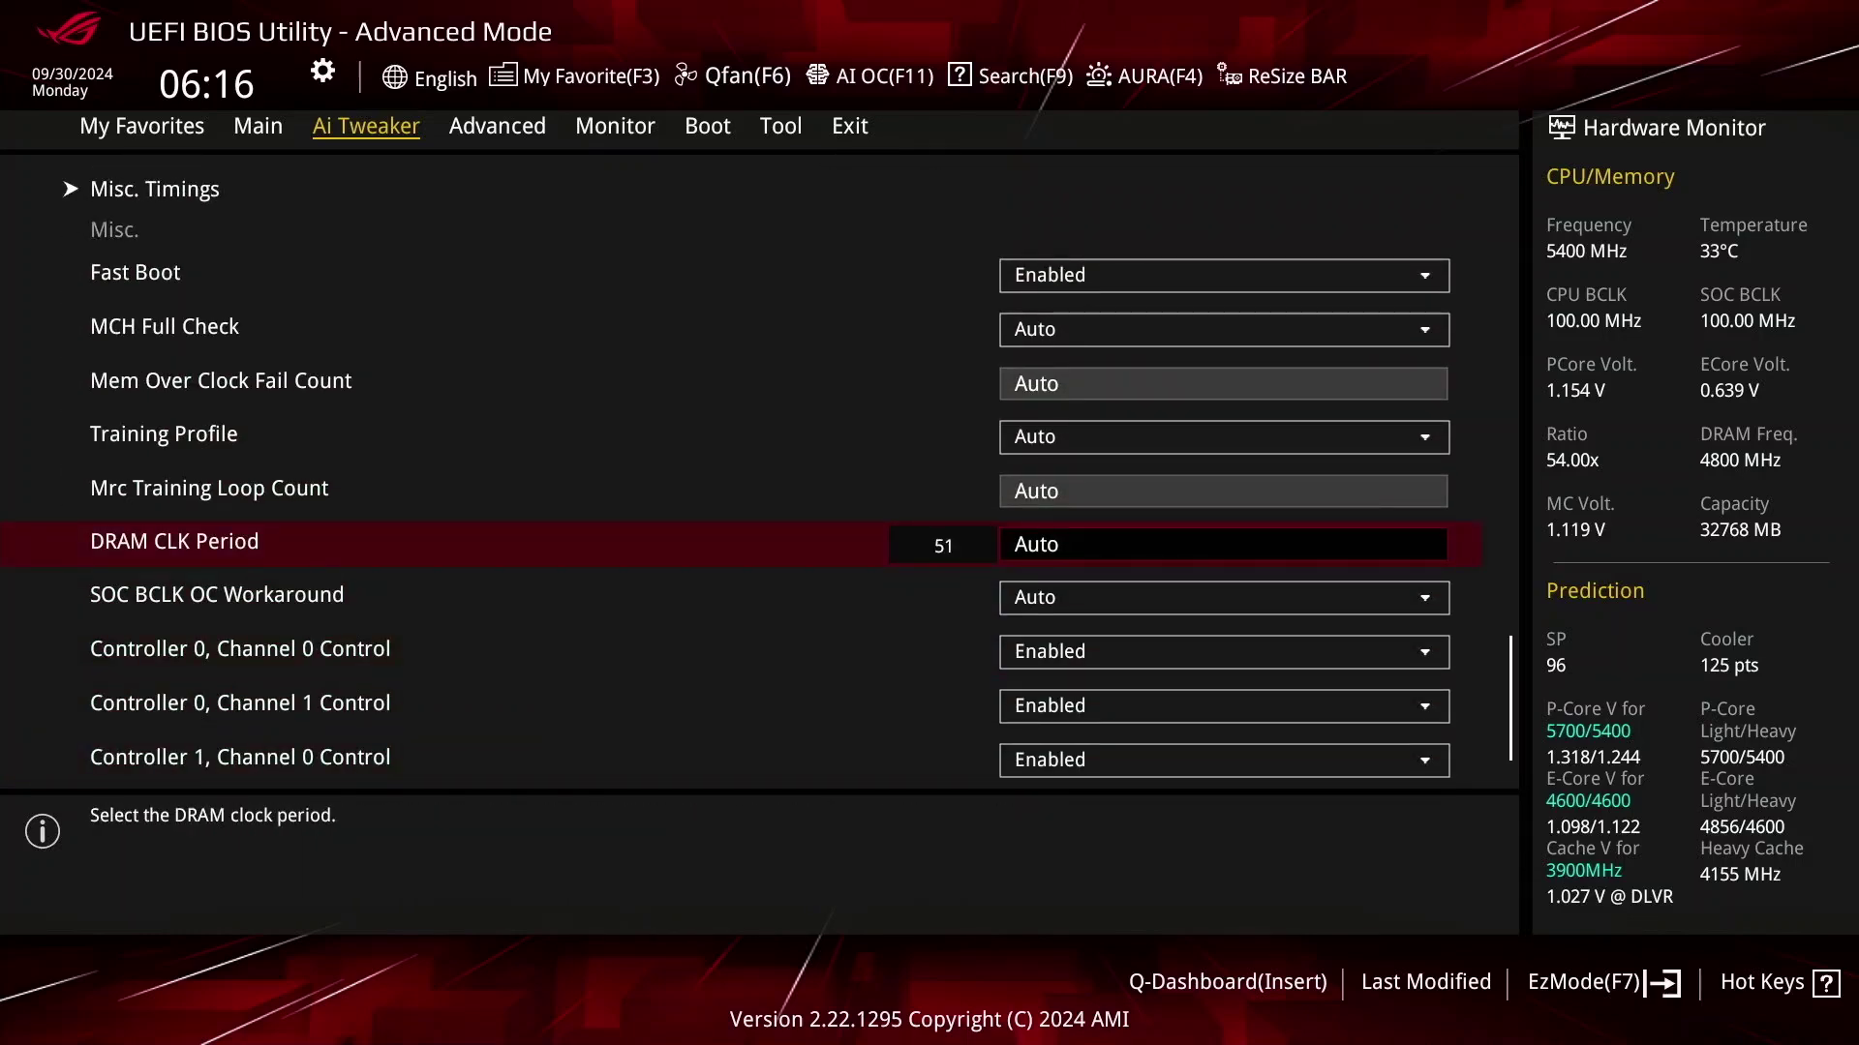
text(50)
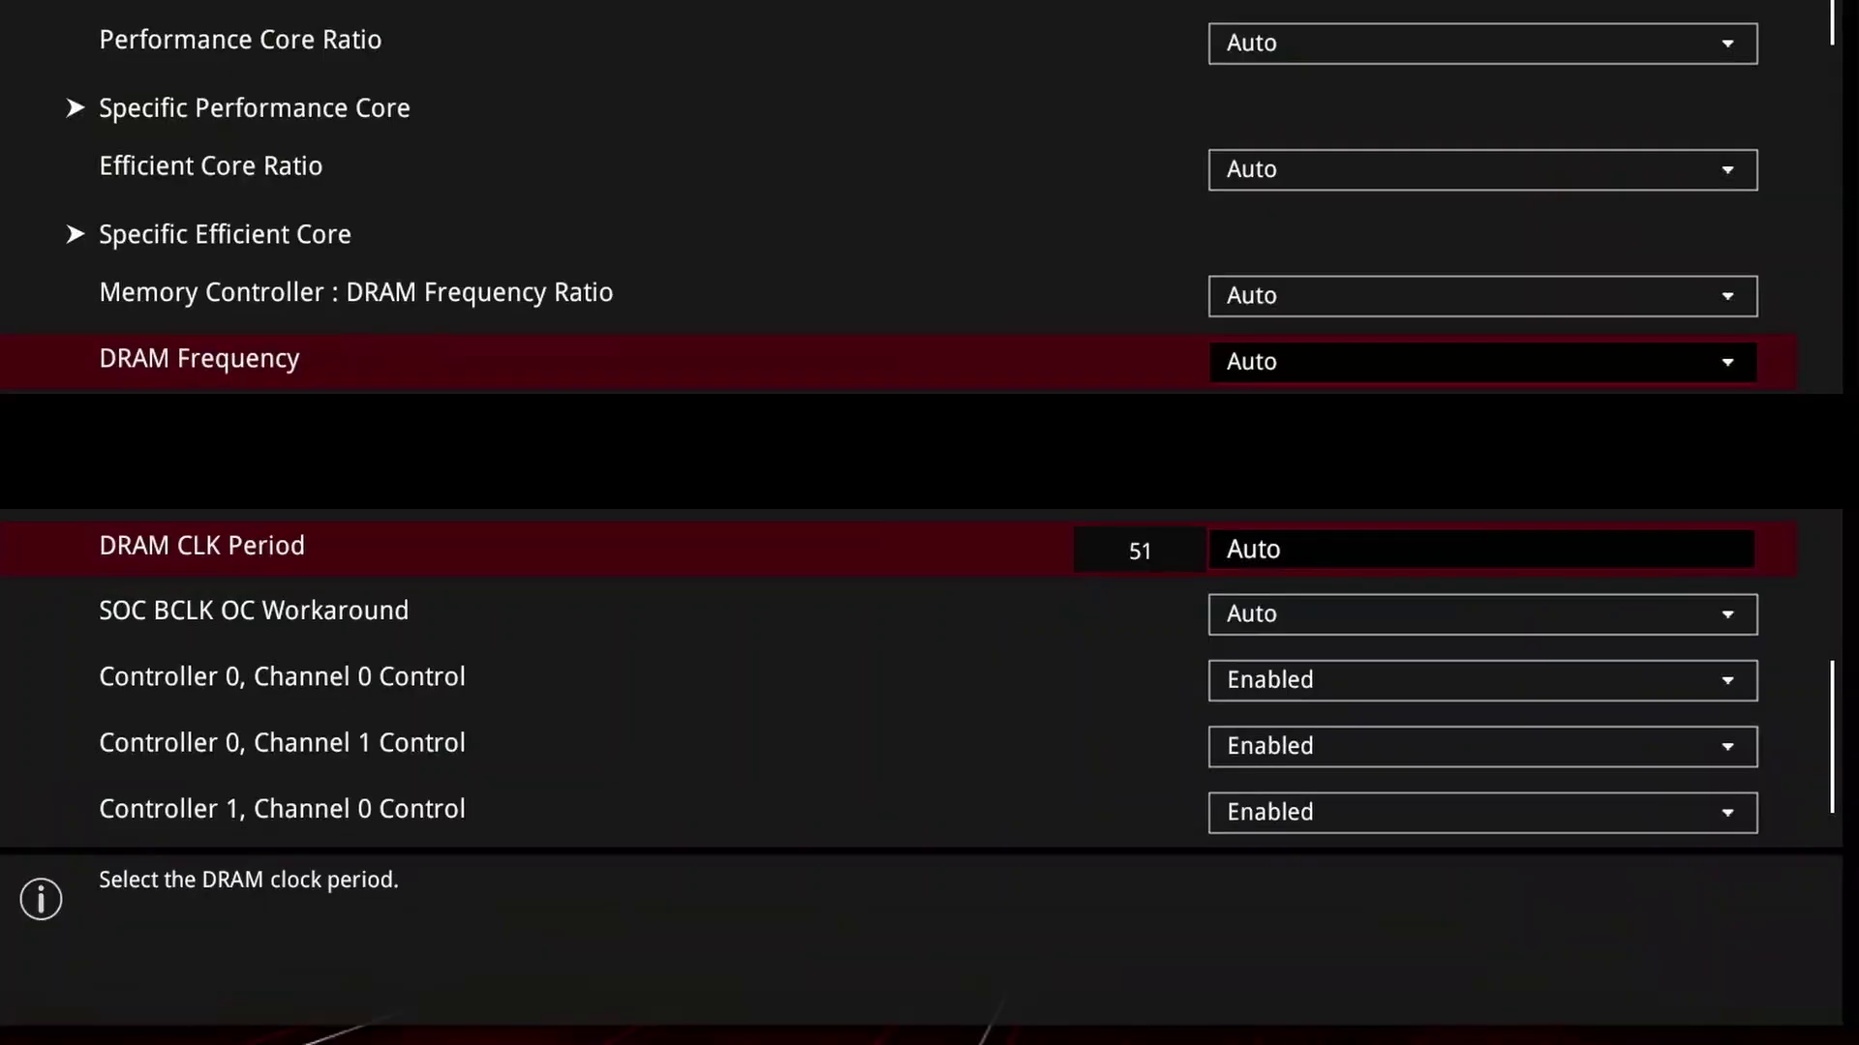
- Browse the DRAM Frequency list down to DDR5-15066MHz, keeping DRAM CLK Period at 50
key(Return)
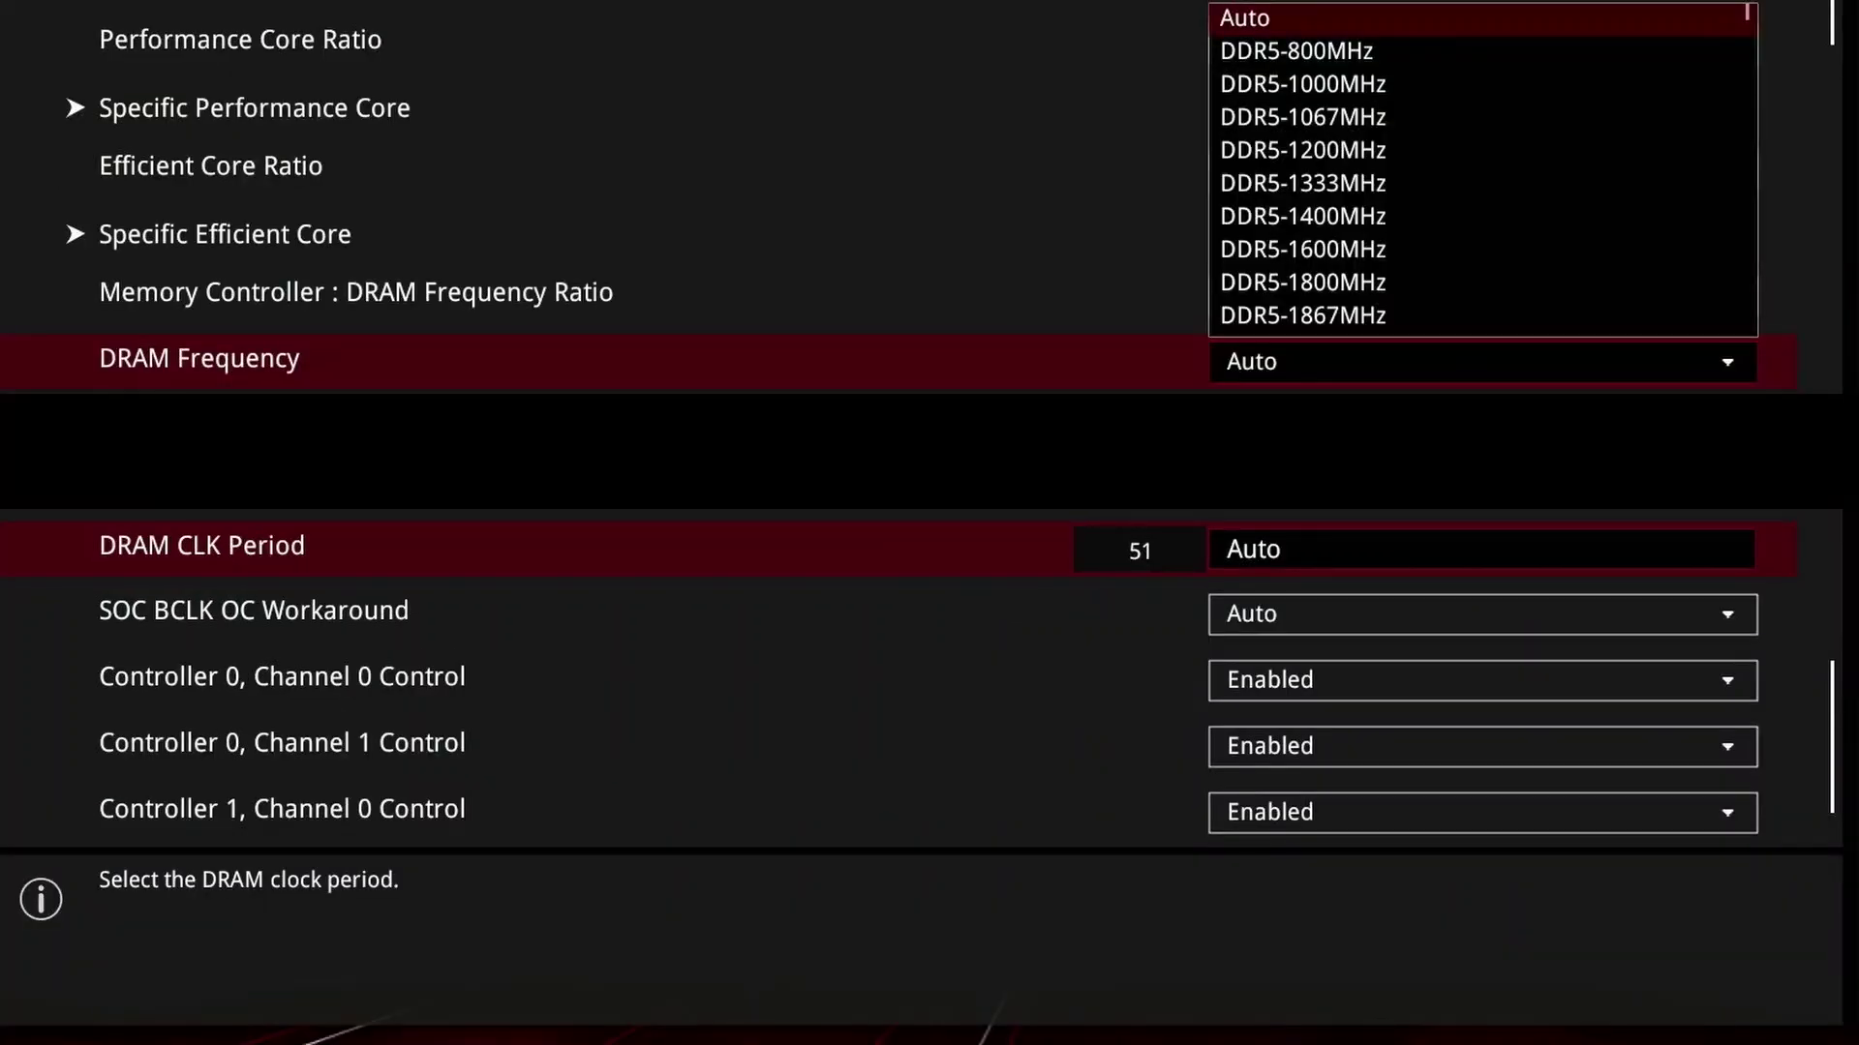
text(50)
key(Down)
key(Down)
key(Down)
key(Down)
key(Down)
key(Down)
key(Down)
key(Down)
key(Down)
key(Down)
key(Down)
key(Down)
key(Down)
key(Down)
key(Down)
key(Down)
key(Down)
key(Down)
key(Down)
key(Down)
key(Down)
key(Down)
key(Down)
key(Down)
key(Down)
key(Down)
key(Down)
key(Down)
key(Down)
key(Down)
key(Down)
key(Down)
key(Down)
key(Down)
key(Down)
key(Down)
key(Down)
key(Down)
key(Down)
key(Down)
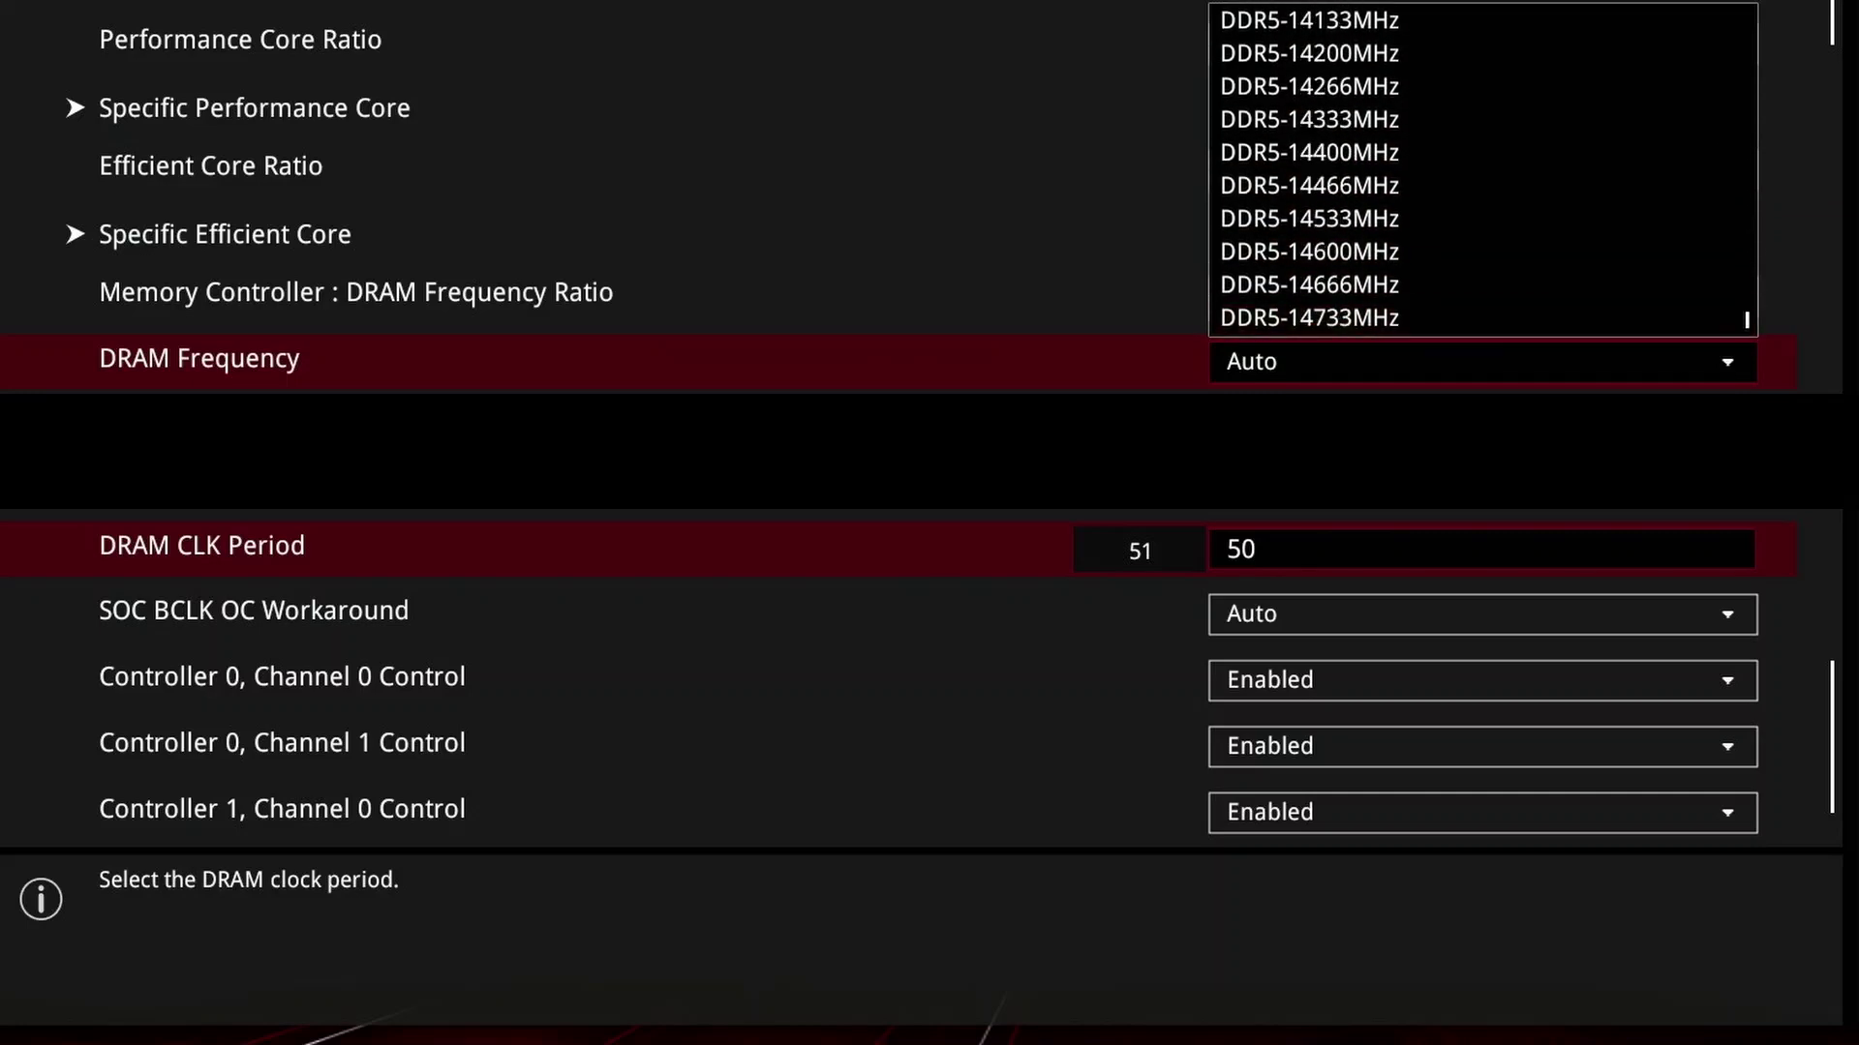
key(Down)
key(Down)
key(Down)
key(Down)
key(Down)
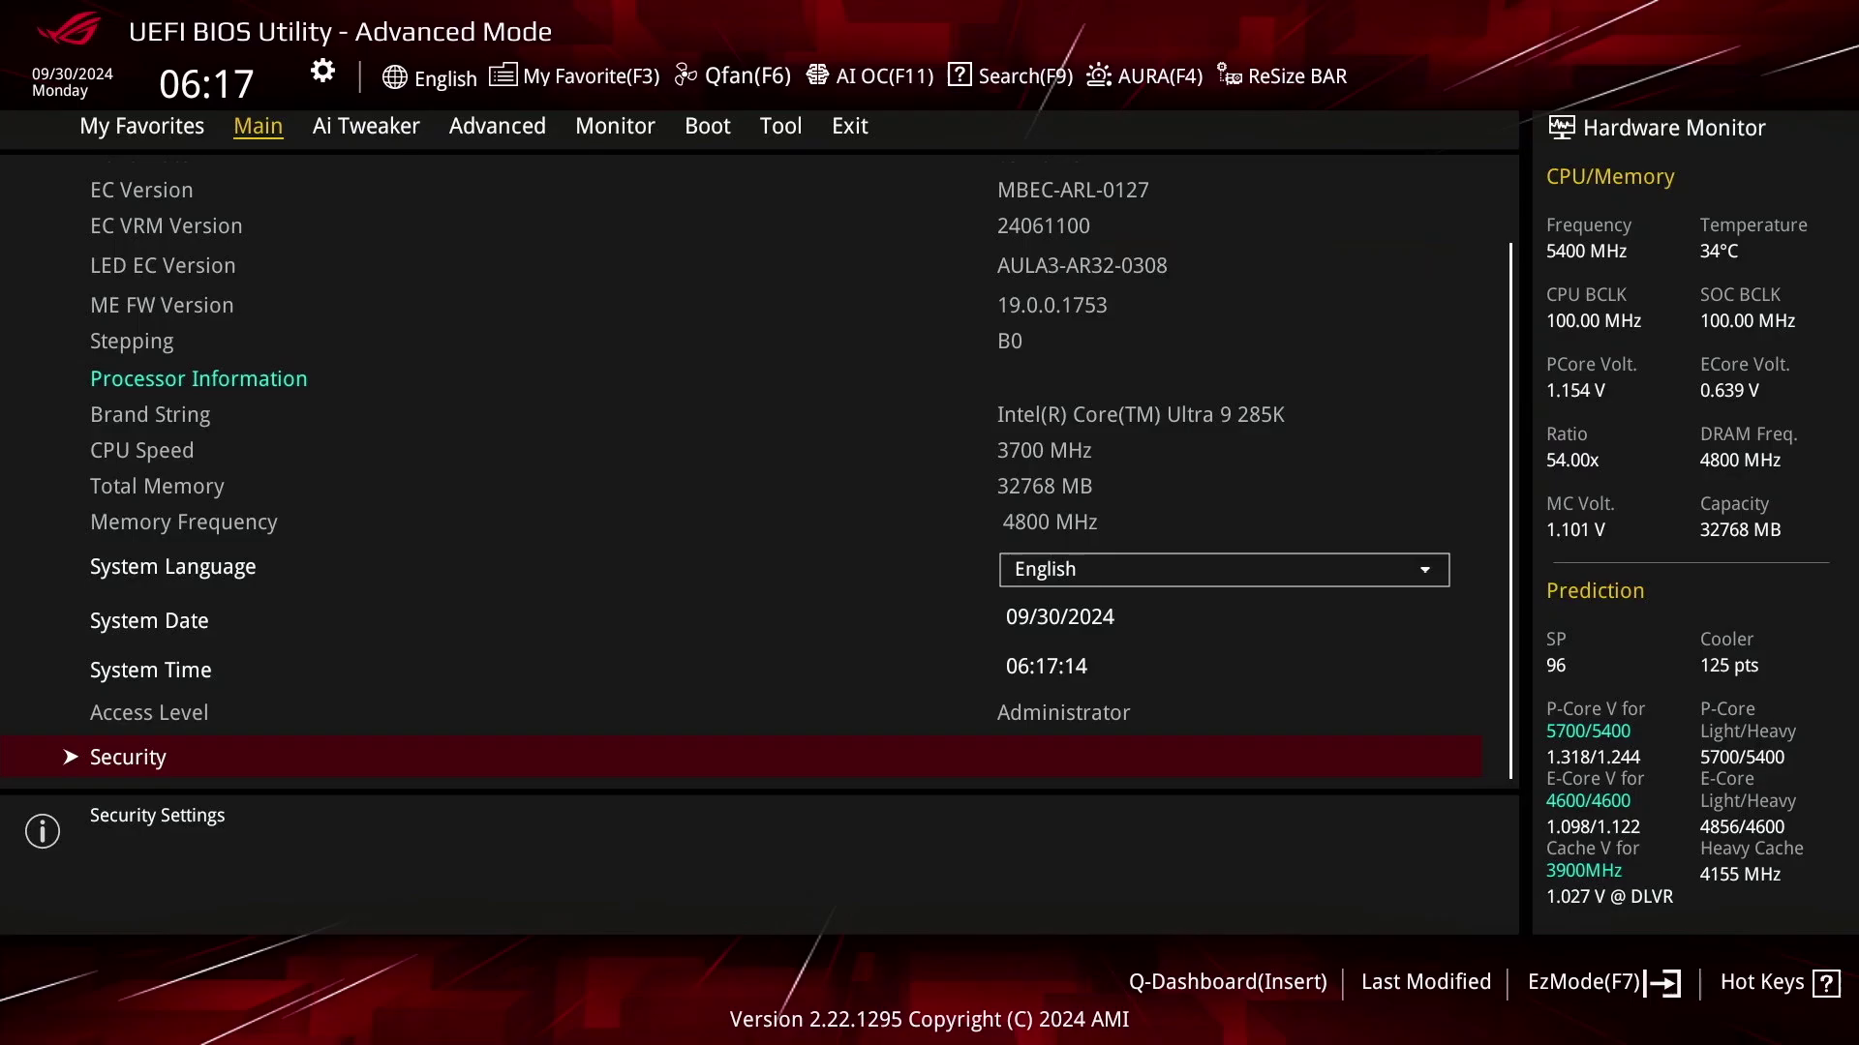
- Open the DIMM Fit settings under Ai Tweaker's DRAM Timing Control
key(Right)
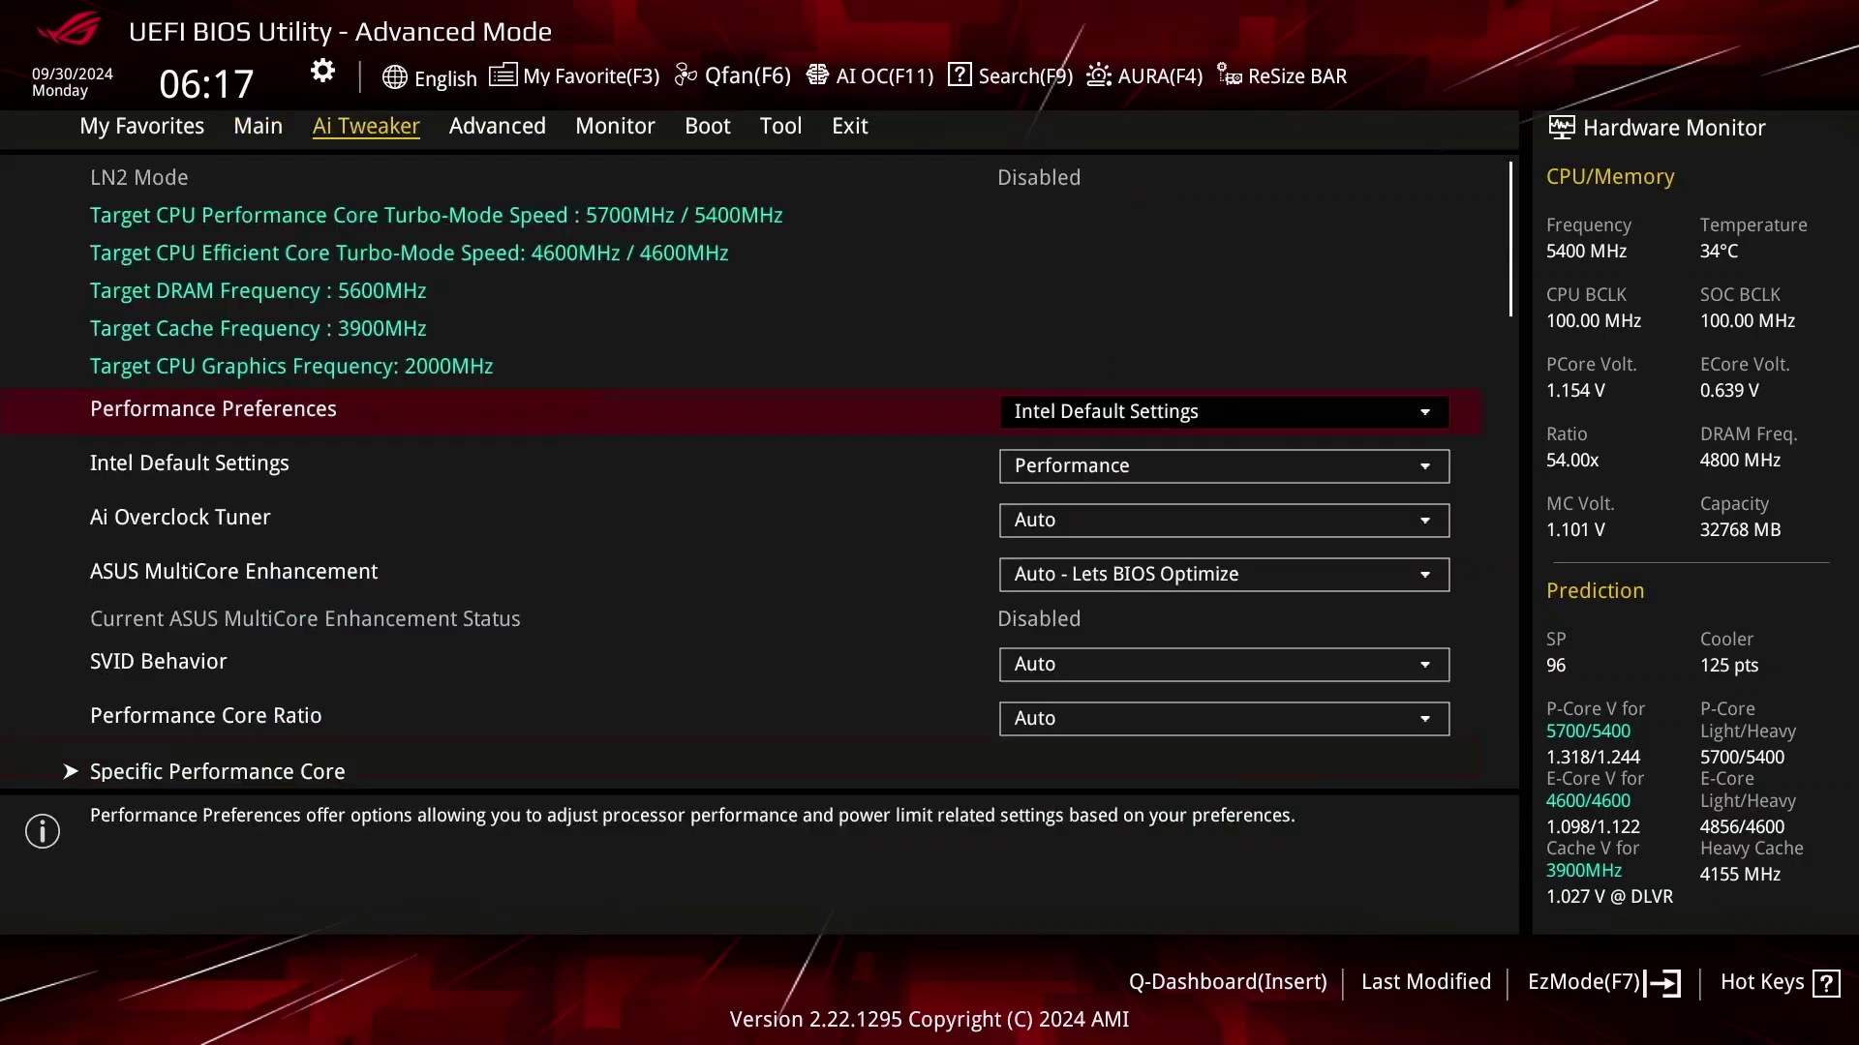
key(Down)
key(Down)
key(Down)
key(Down)
key(Down)
key(Down)
key(Down)
key(Down)
key(Down)
key(Down)
key(Down)
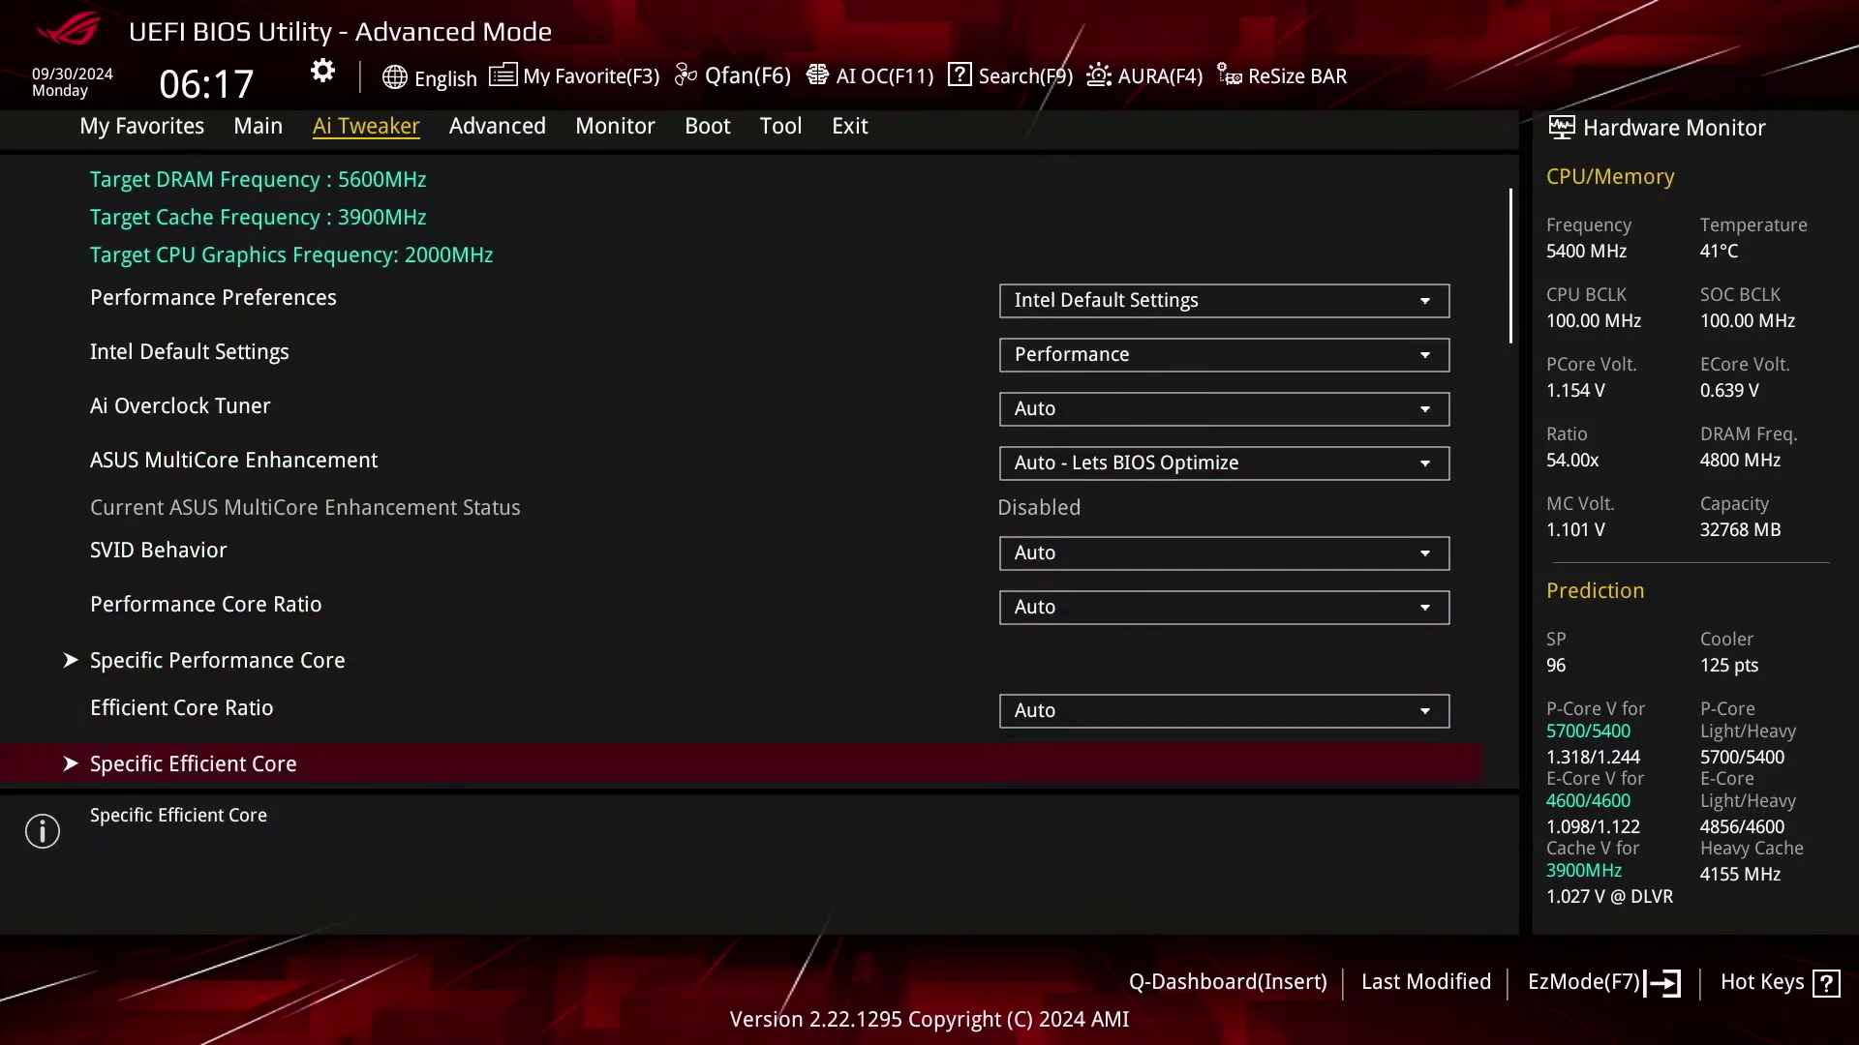
key(Down)
key(Down)
key(Down)
key(Down)
key(Up)
key(Up)
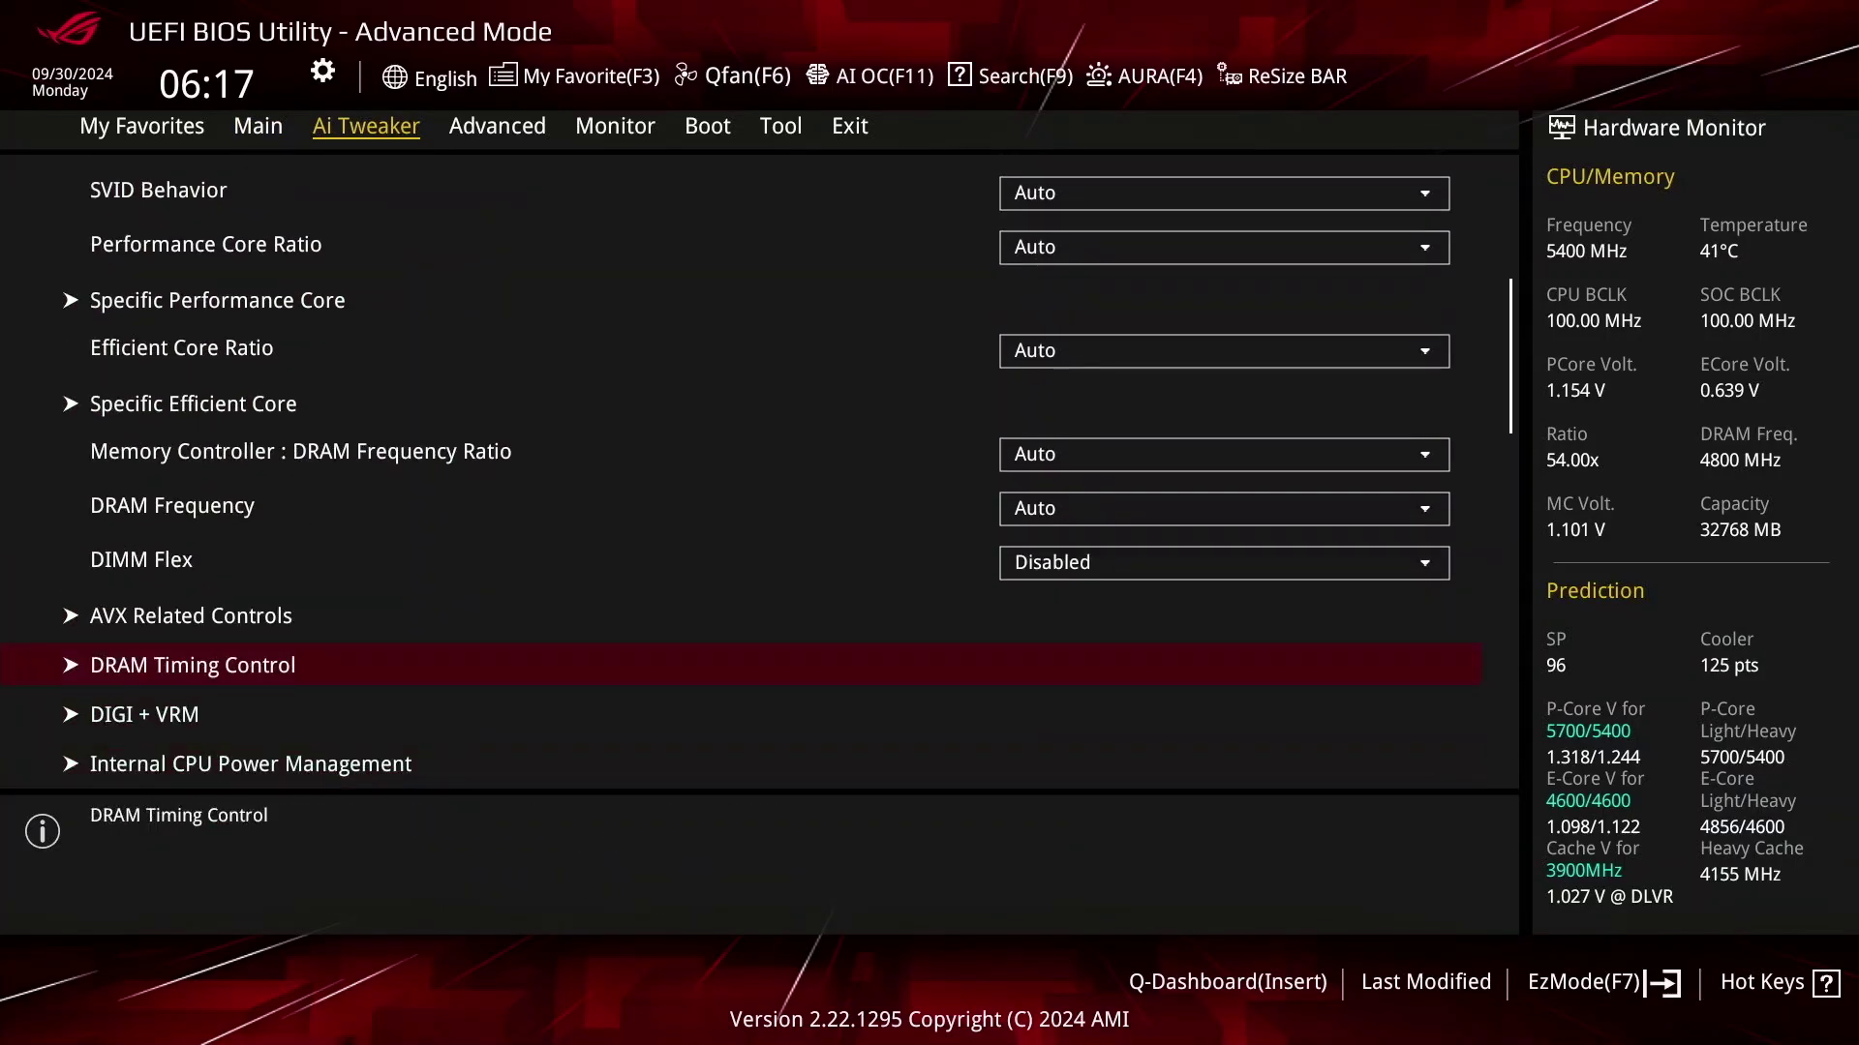
key(Return)
key(Down)
key(Down)
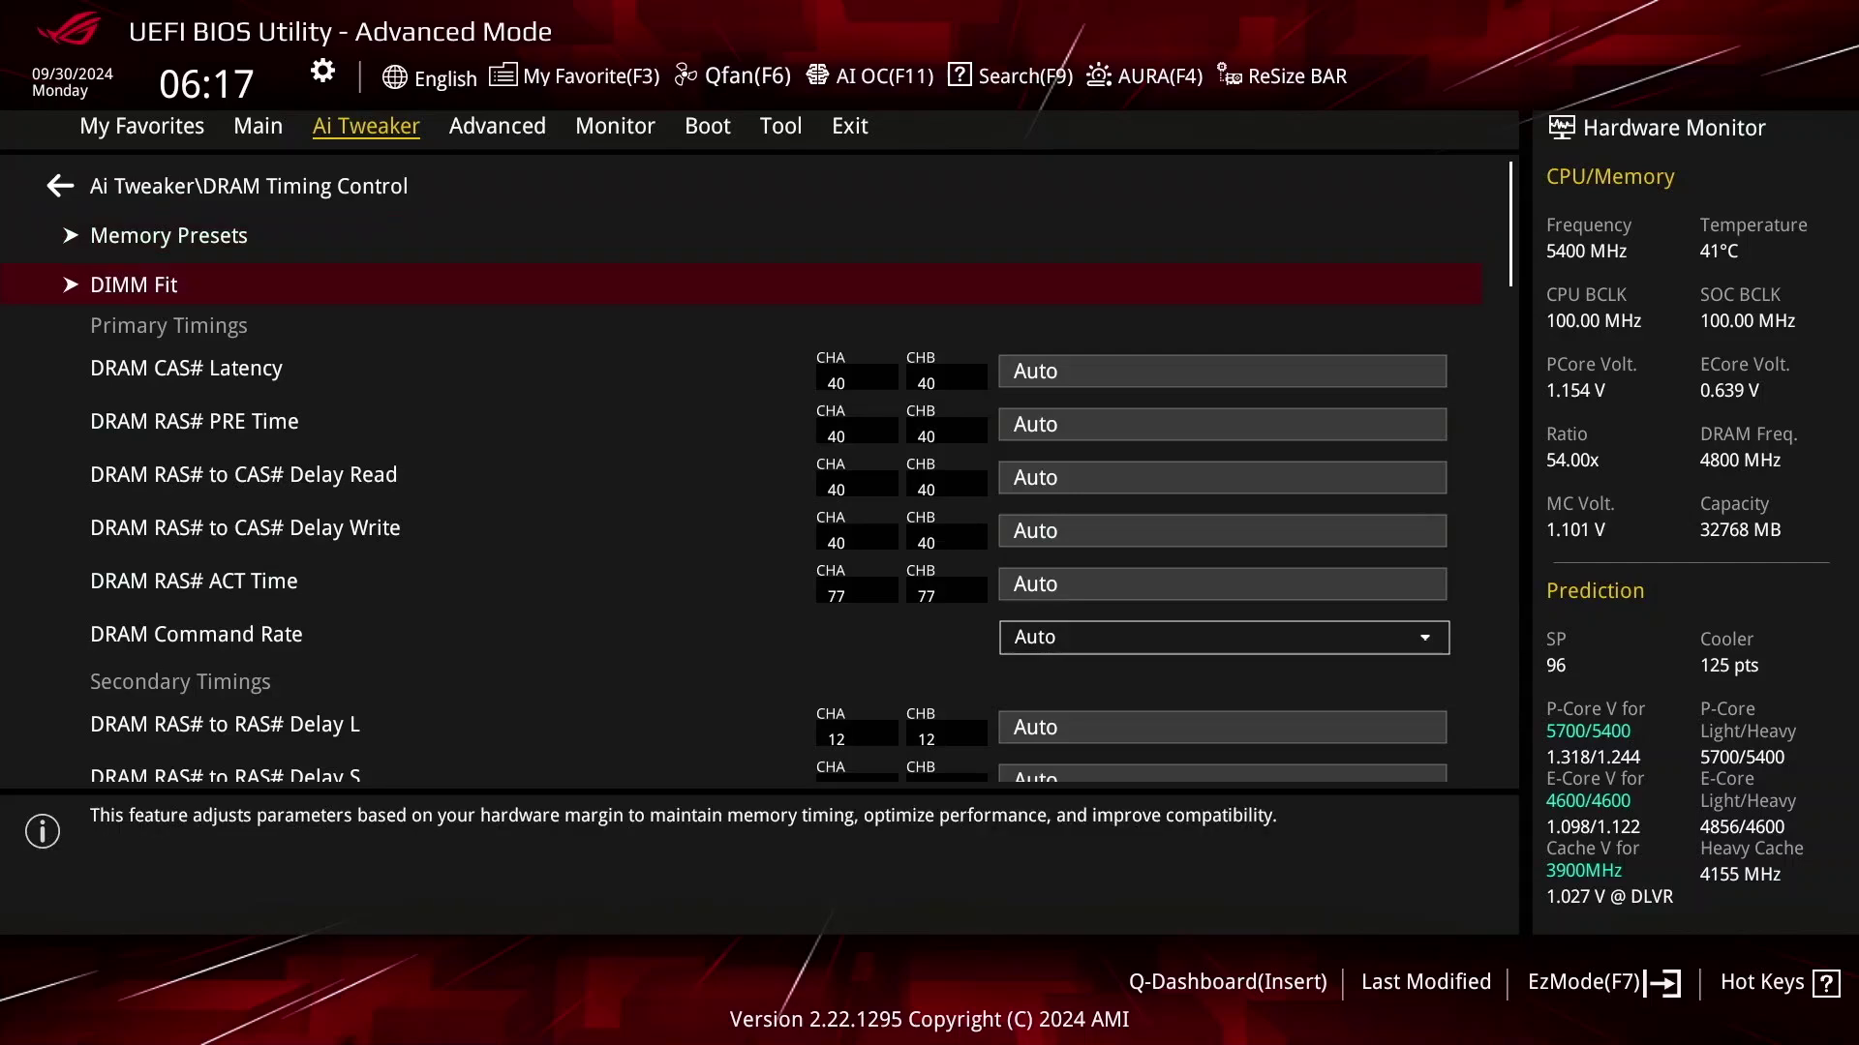
key(Return)
- Dismiss the notice, set DIMM Fit Store to Store0, and run DIMM Fit
key(Return)
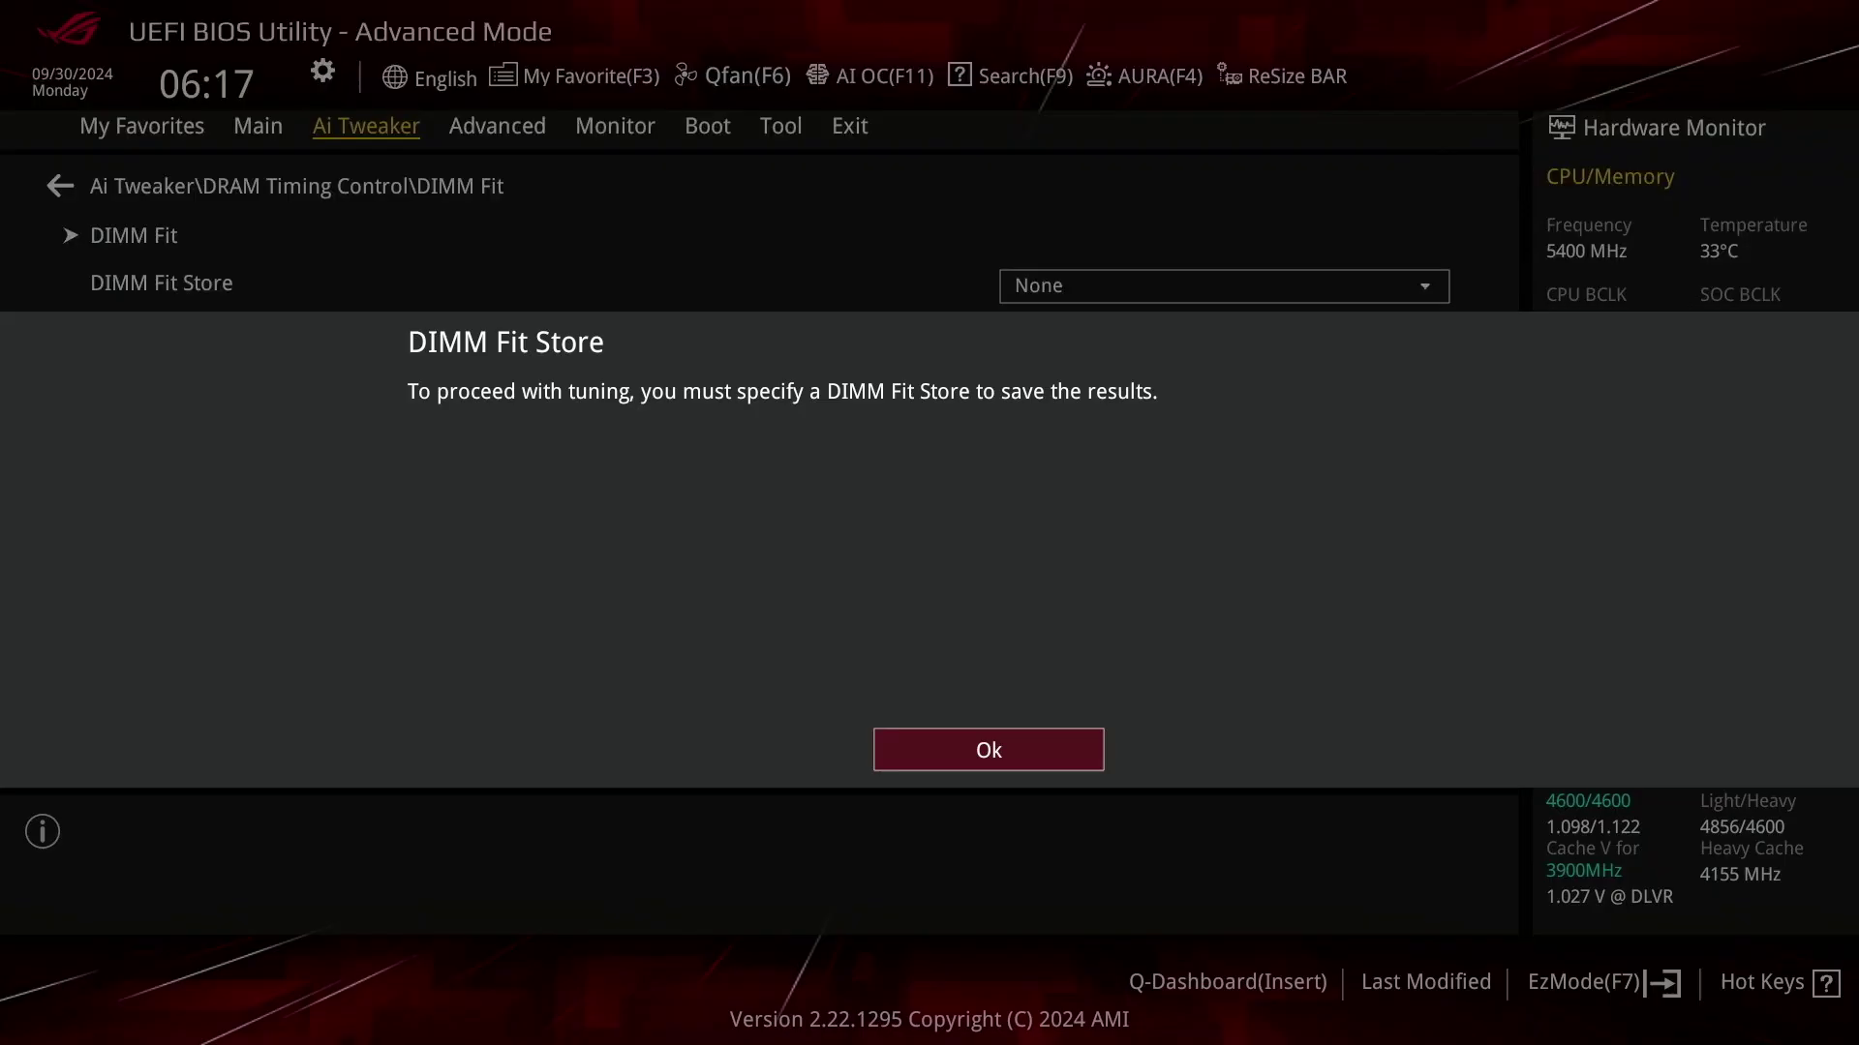
key(Return)
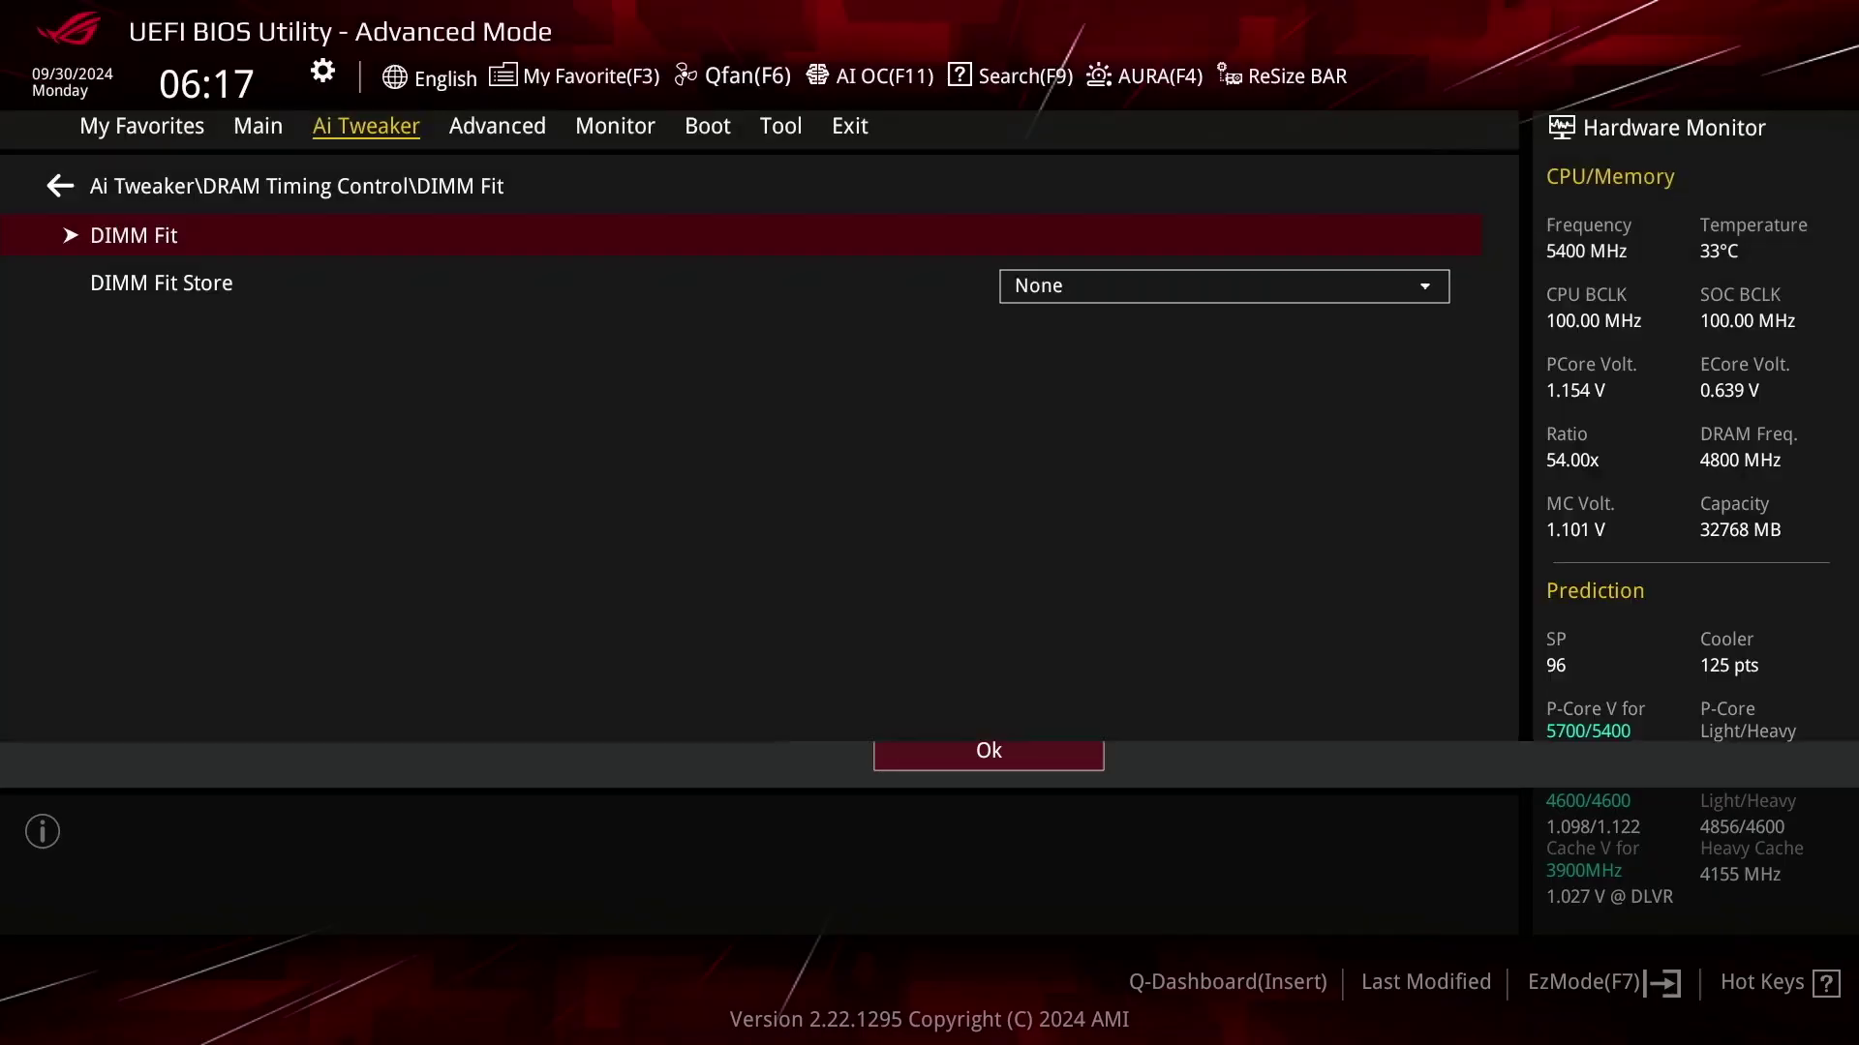
key(Down)
key(Return)
key(Down)
key(Return)
key(Up)
key(Return)
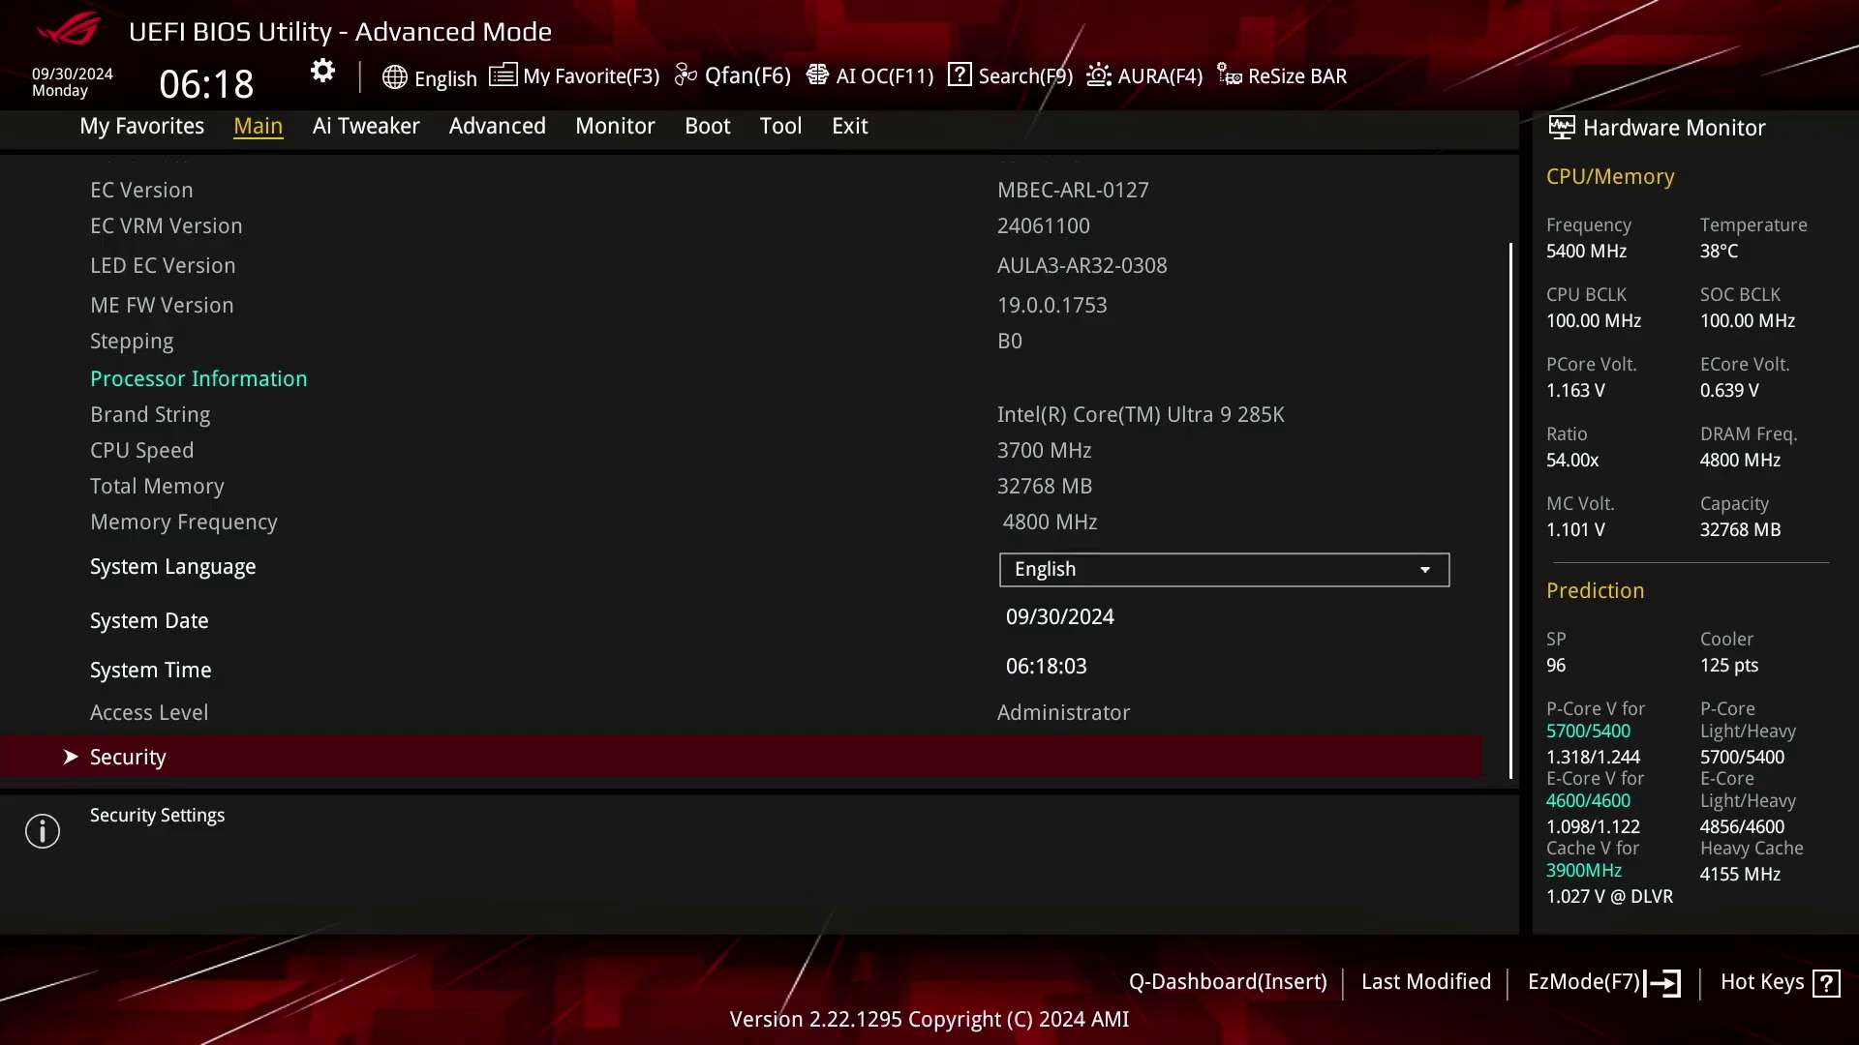
- Open Configure Memory Dynamic Frequency Switching in DRAM Timing Control
key(Right)
key(Down)
key(Down)
key(Down)
key(Down)
key(Down)
key(Down)
key(Down)
key(Down)
key(Down)
key(Down)
key(Down)
key(Down)
key(Up)
key(Return)
key(Down)
key(Down)
key(Down)
key(Down)
key(Down)
key(Down)
key(Down)
key(Down)
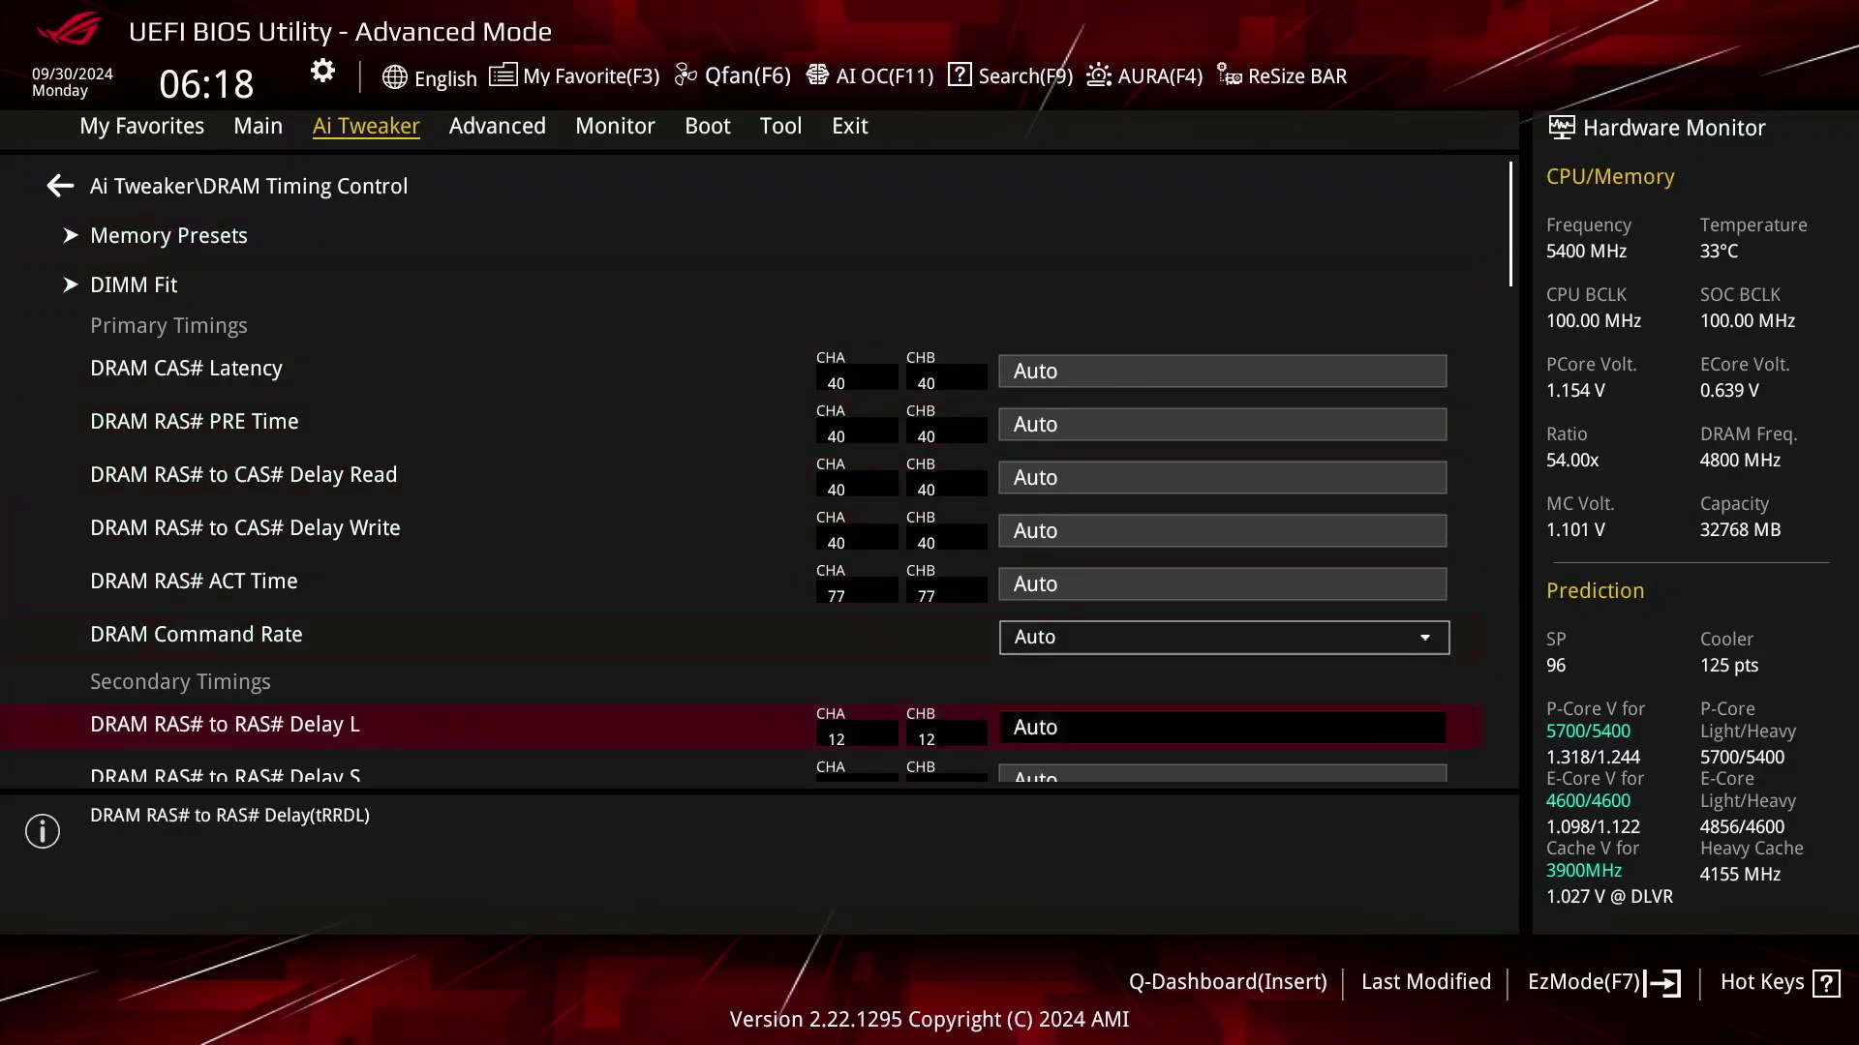
key(Down)
key(Down)
key(Down)
key(Down)
key(Down)
key(Down)
key(Down)
key(Down)
key(Down)
key(Down)
key(Down)
key(Down)
key(Down)
key(Down)
key(Down)
key(Down)
key(Down)
key(Down)
key(Down)
key(Down)
key(Down)
key(Down)
key(Down)
key(Down)
key(Down)
key(Down)
key(Down)
key(Down)
key(Down)
key(Down)
key(Down)
key(Down)
key(Down)
key(Down)
key(Down)
key(Down)
key(Down)
key(Down)
key(Down)
key(Down)
key(Down)
key(Down)
key(Down)
key(Down)
key(Down)
key(Down)
key(Return)
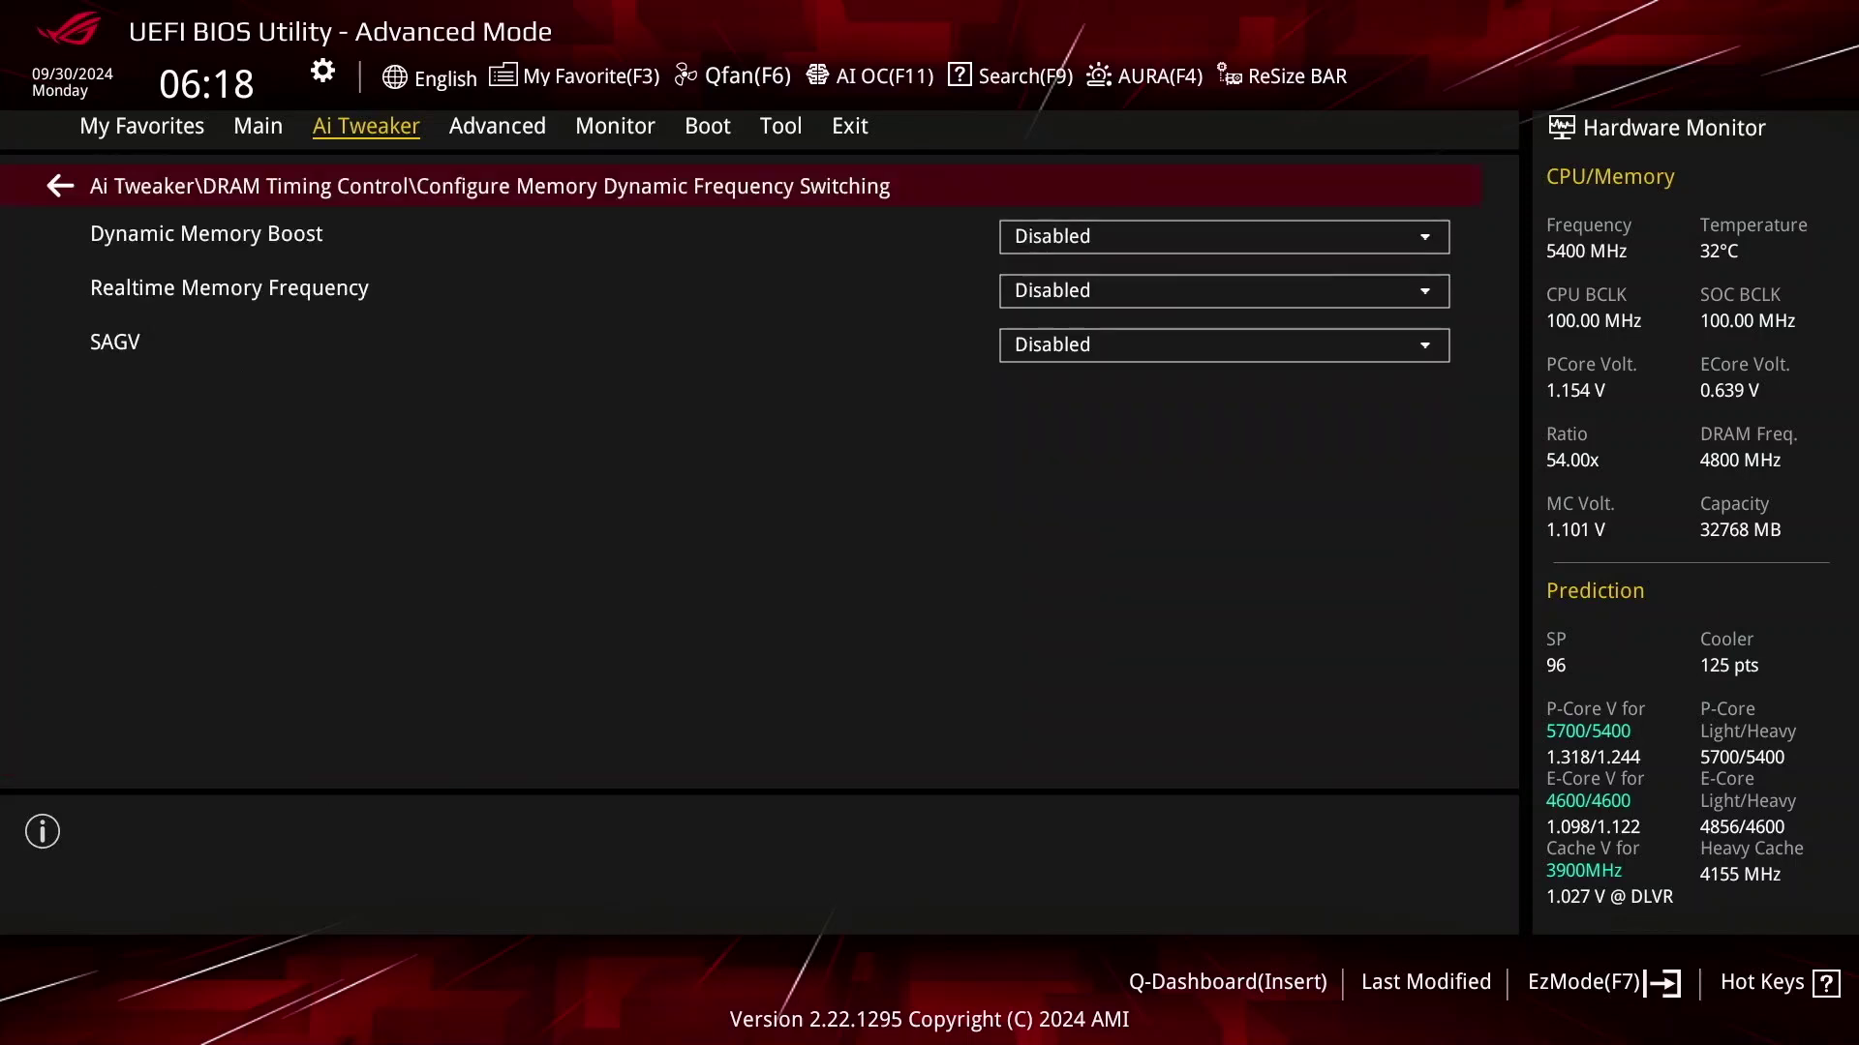
- Set Dynamic Memory Boost to Enabled
key(Down)
key(Return)
key(Down)
key(Return)
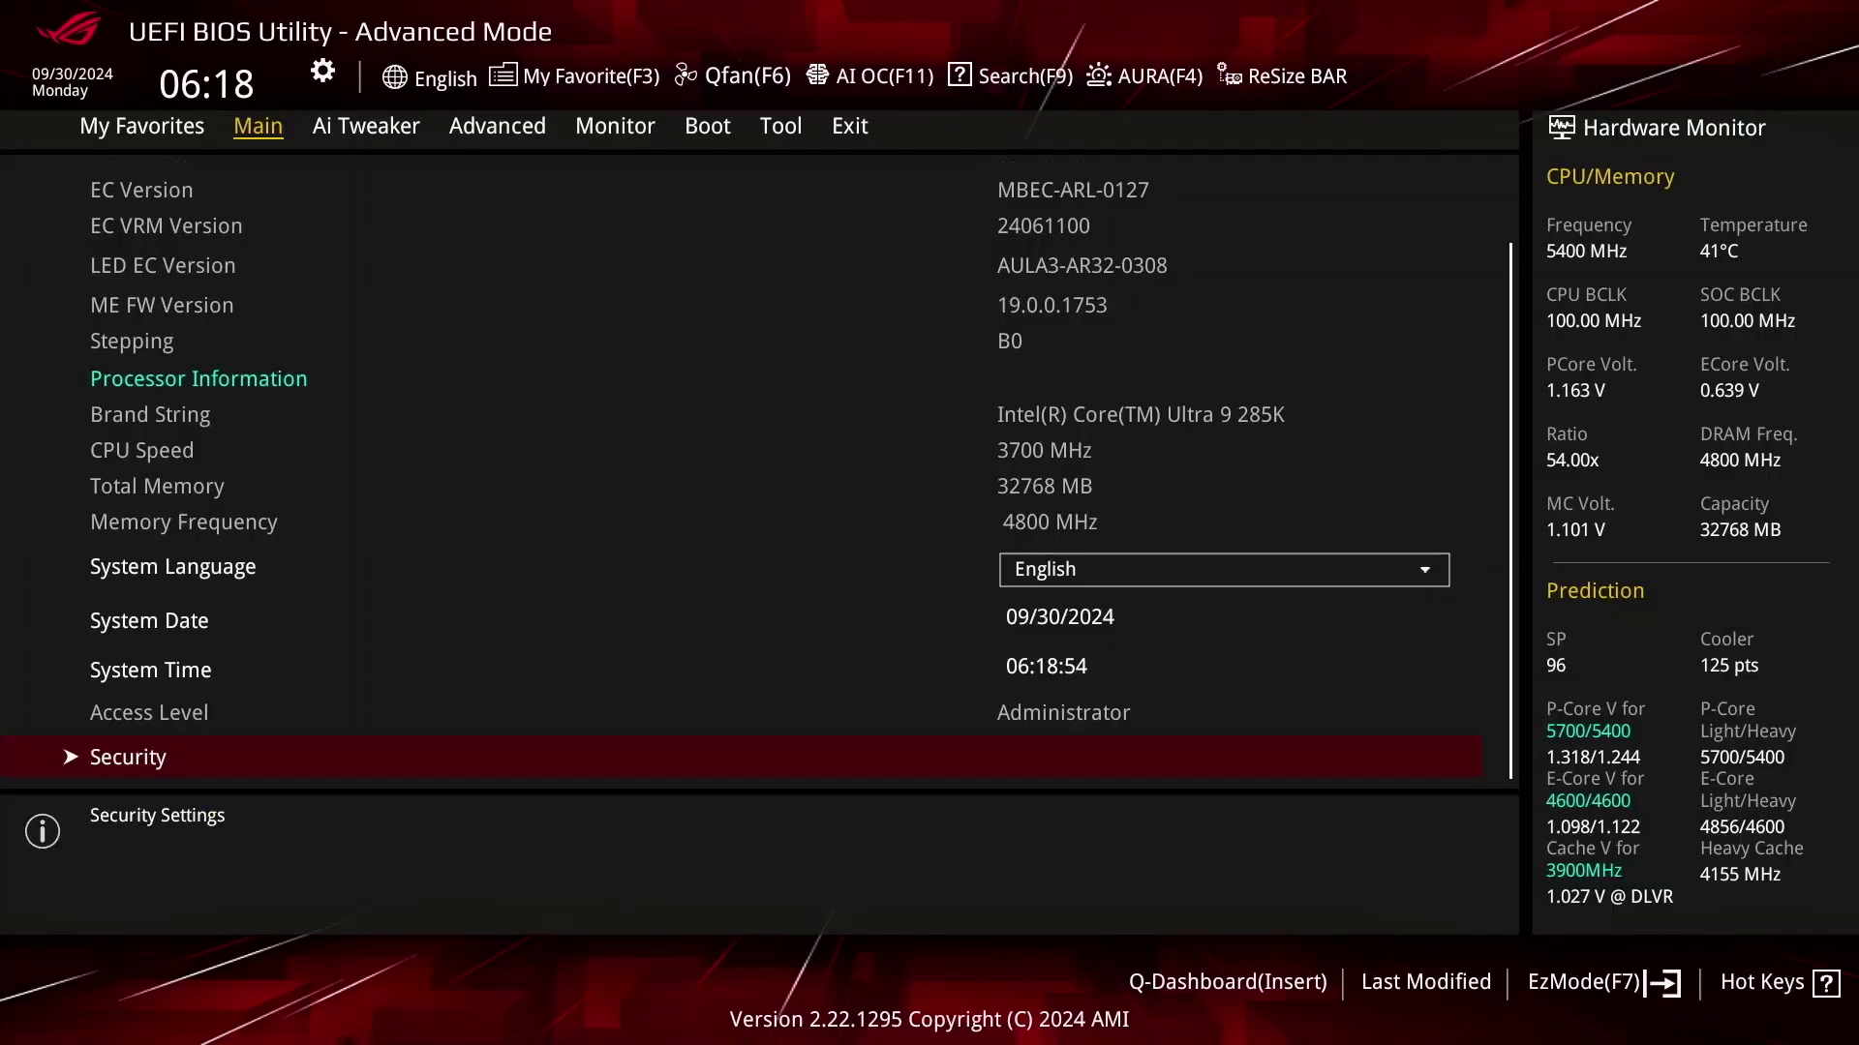
- Review DRAM timings down to tWPRE, then open Configure Memory Dynamic Frequency Switching
key(Right)
key(Down)
key(Down)
key(Down)
key(Down)
key(Down)
key(Down)
key(Down)
key(Down)
key(Down)
key(Down)
key(Down)
key(Down)
key(Down)
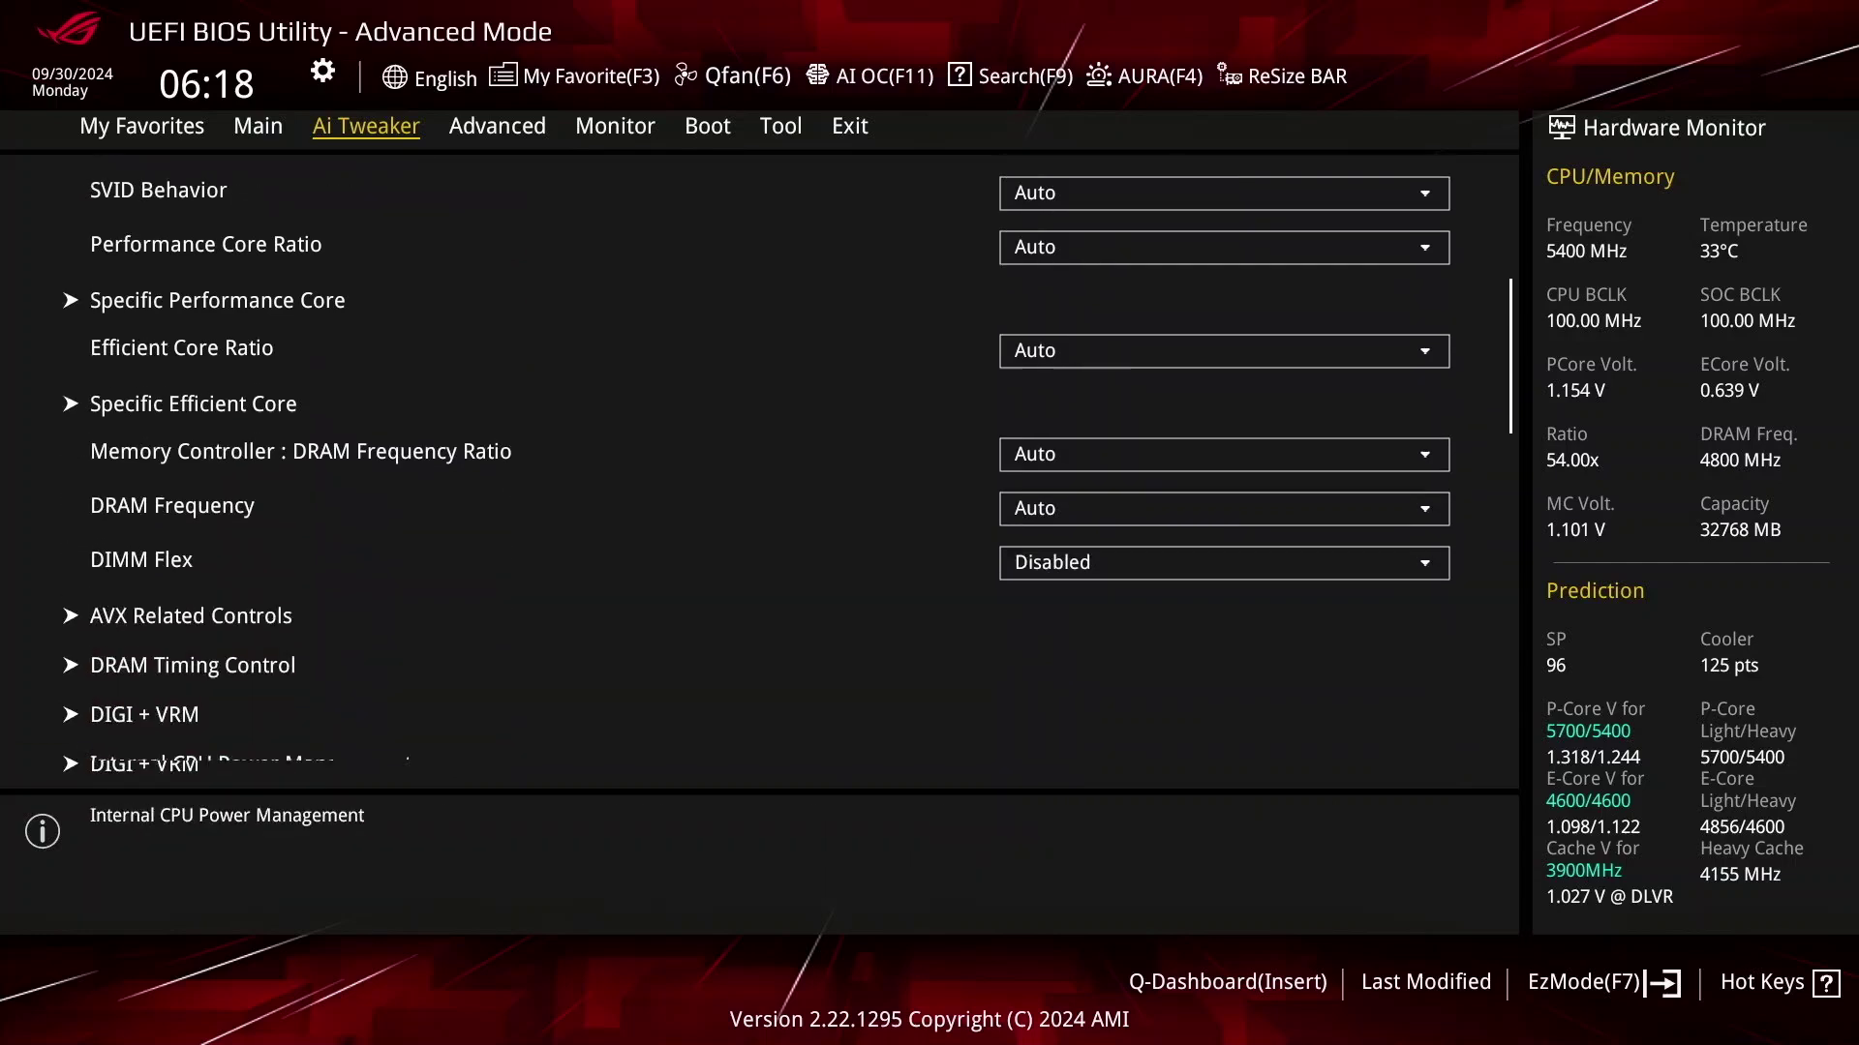
key(Up)
key(Up)
key(Return)
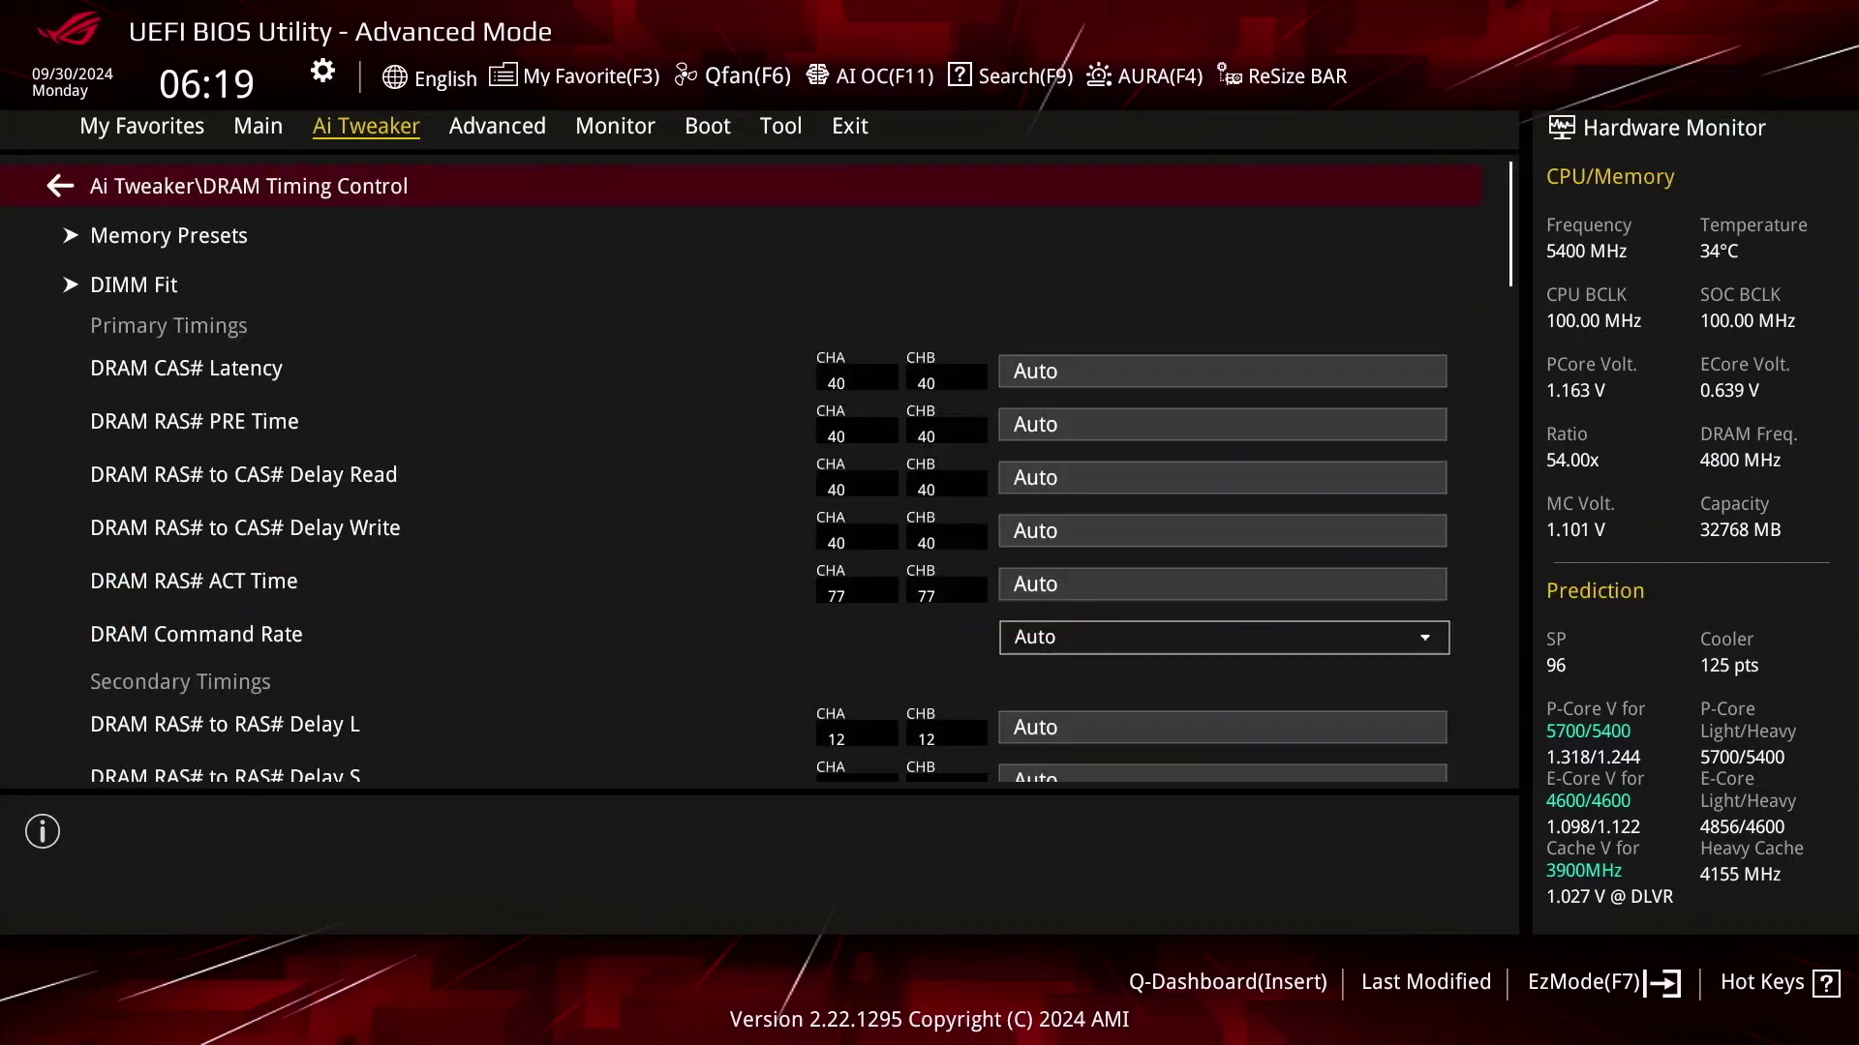
key(Down)
key(Down)
key(Down)
key(Down)
key(Down)
key(Down)
key(Down)
key(Down)
key(Down)
key(Down)
key(Down)
key(Down)
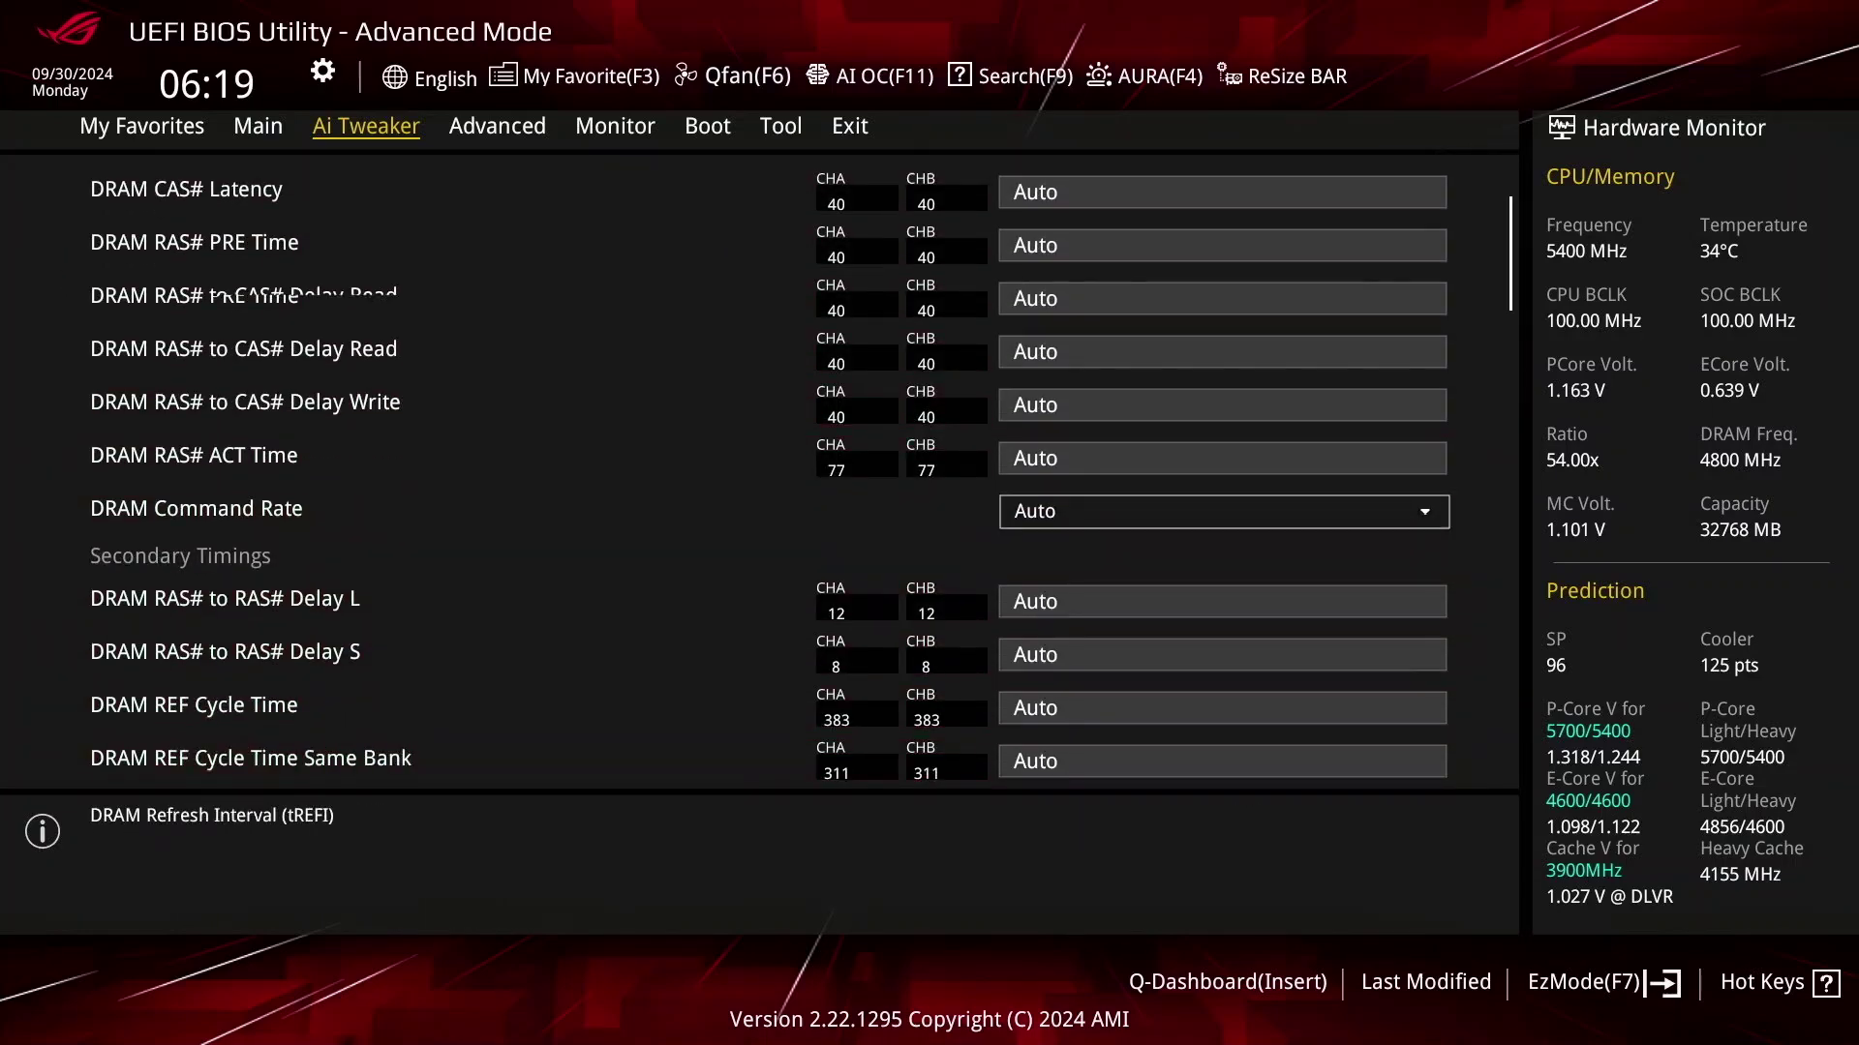
key(Down)
key(Down)
key(Down)
key(Down)
key(Down)
key(Down)
key(Down)
key(Down)
key(Down)
key(Down)
key(Down)
key(Down)
key(Down)
key(Down)
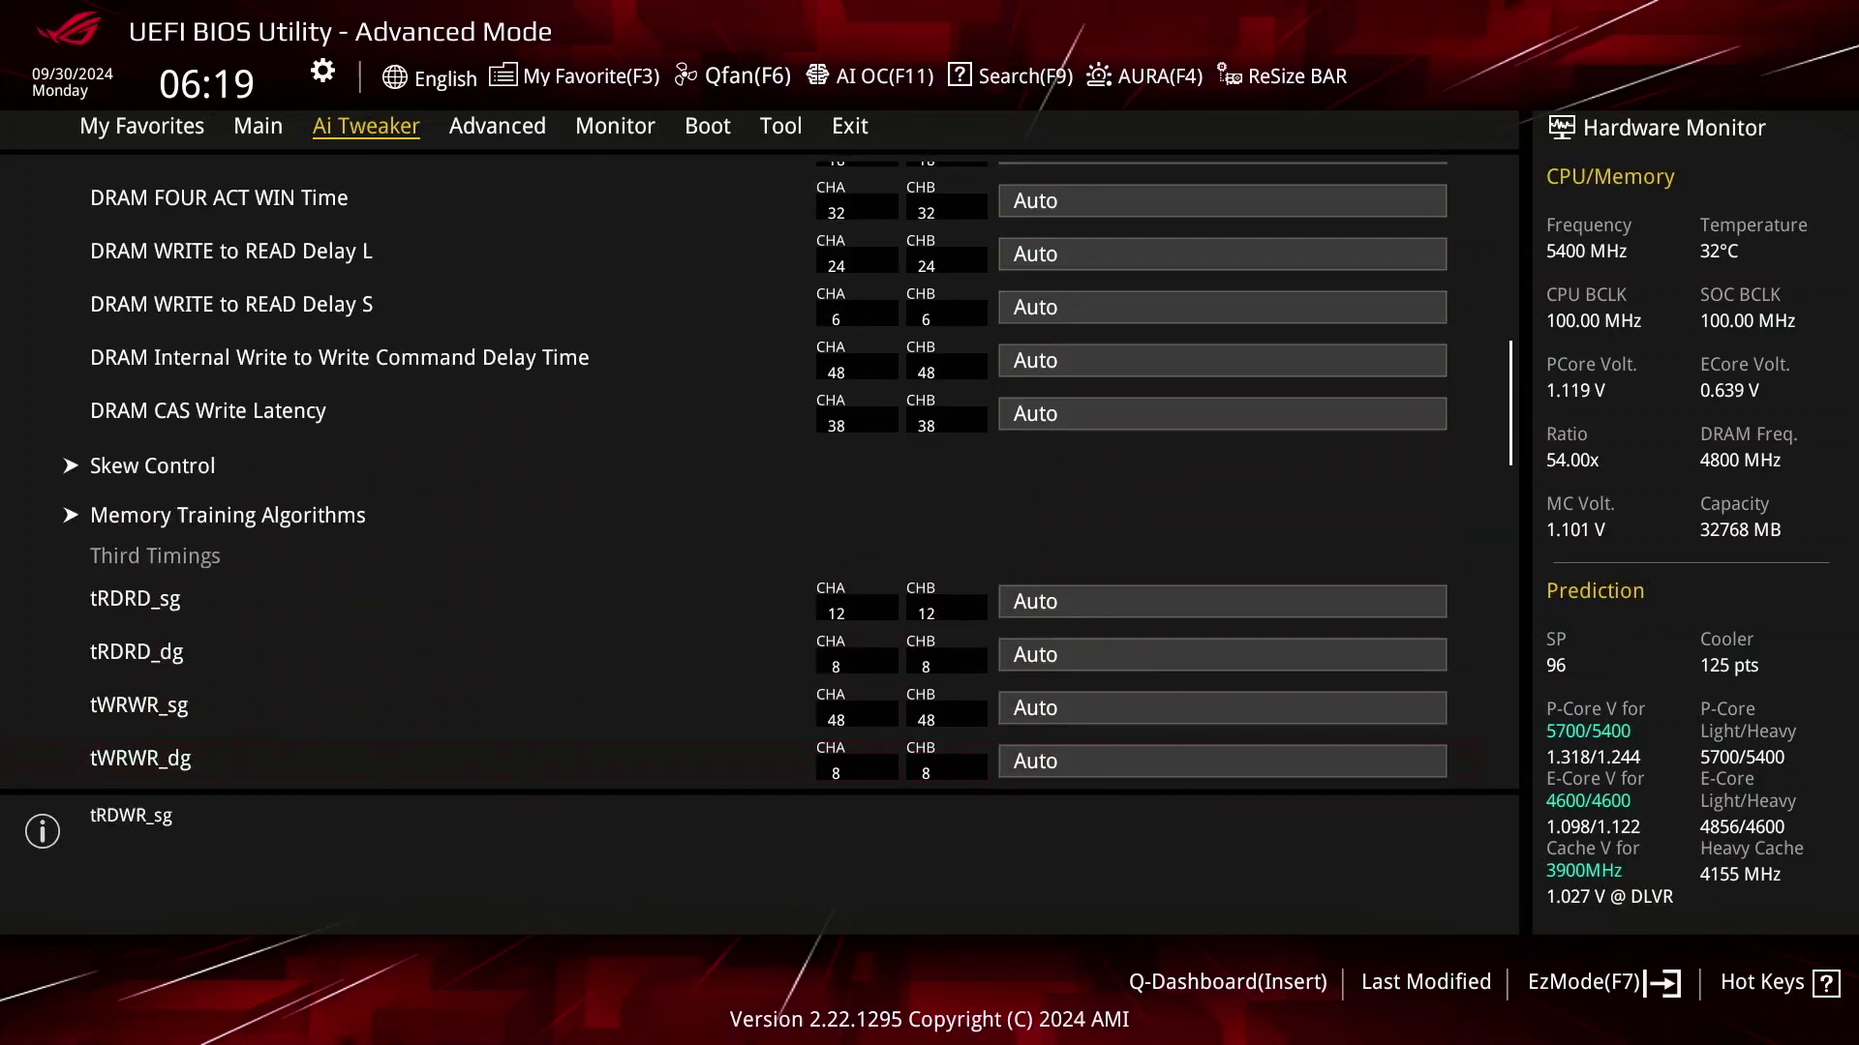
key(Down)
key(Down)
key(Down)
key(Down)
key(Down)
key(Down)
key(Down)
key(Down)
key(Down)
key(Down)
key(Down)
key(Down)
key(Down)
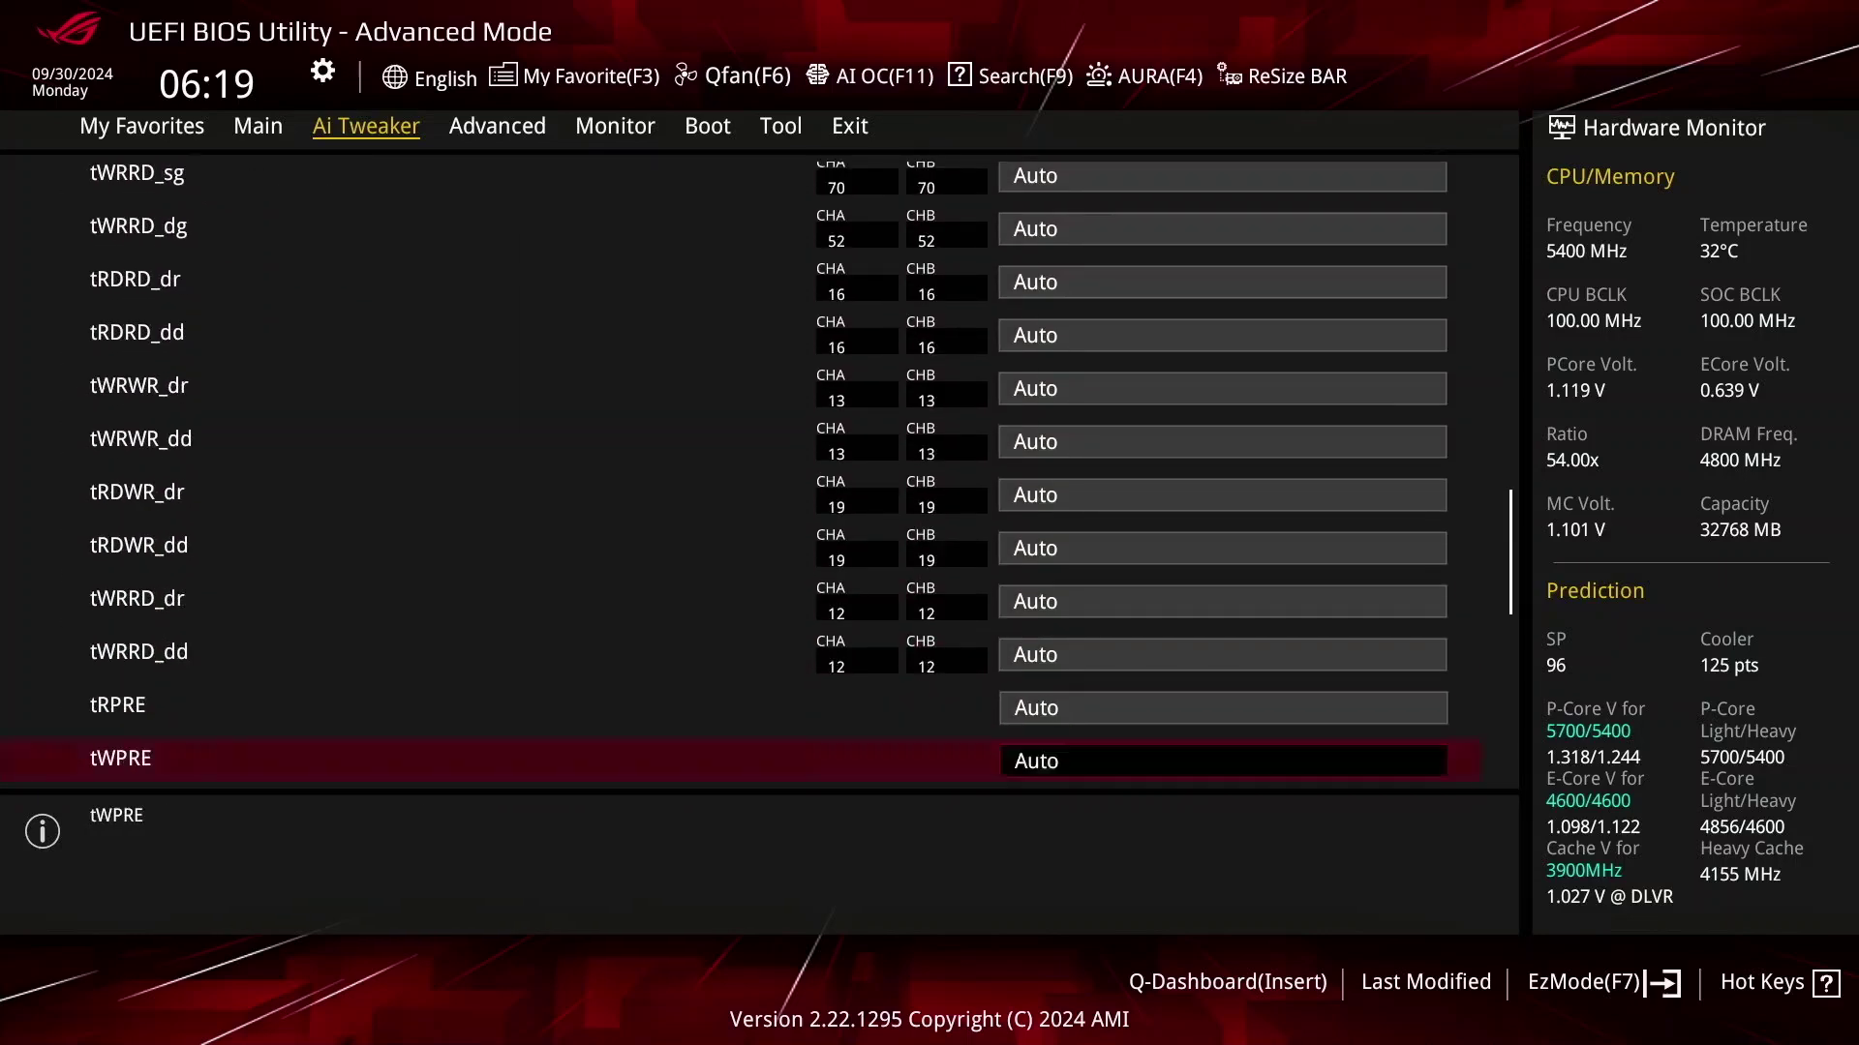
key(Down)
key(Down)
key(Down)
key(Down)
key(Down)
key(Down)
key(Down)
key(Down)
key(Down)
key(Down)
key(Down)
key(Down)
key(Down)
key(Down)
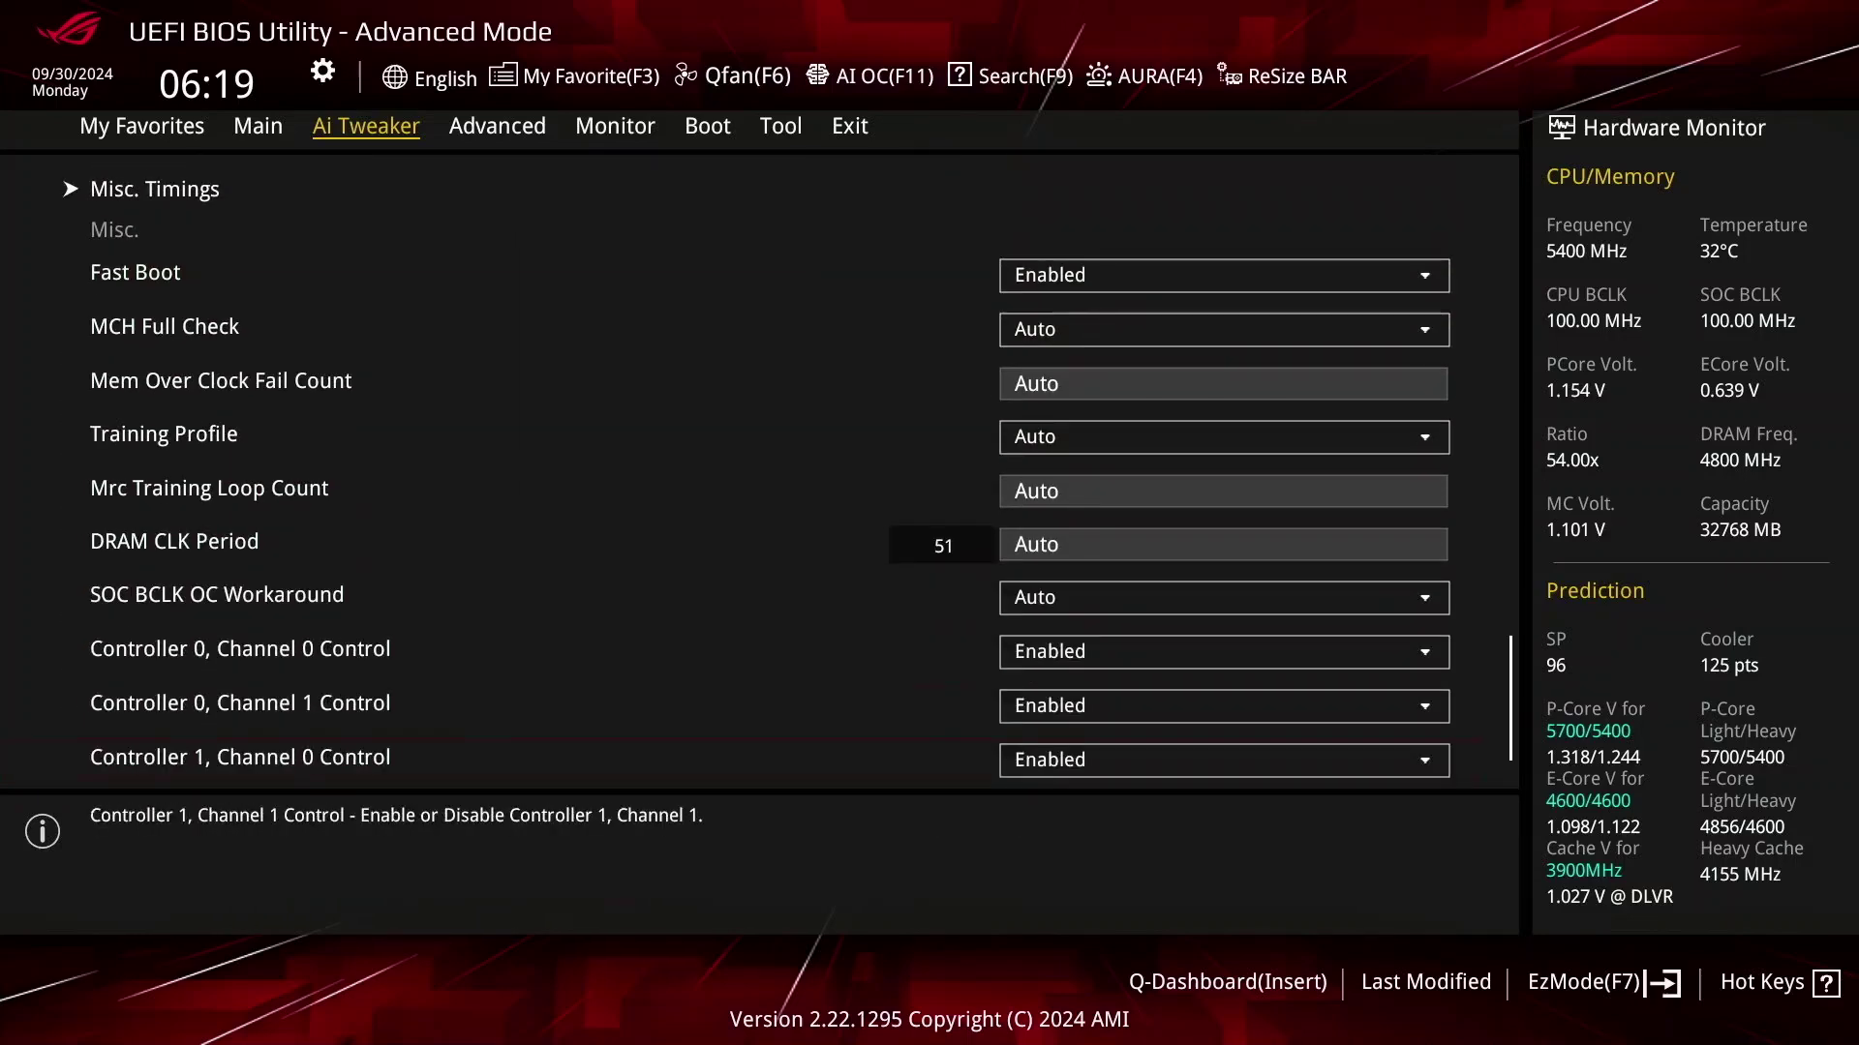
key(Down)
key(Return)
- Set Realtime Memory Frequency to Enabled
key(Down)
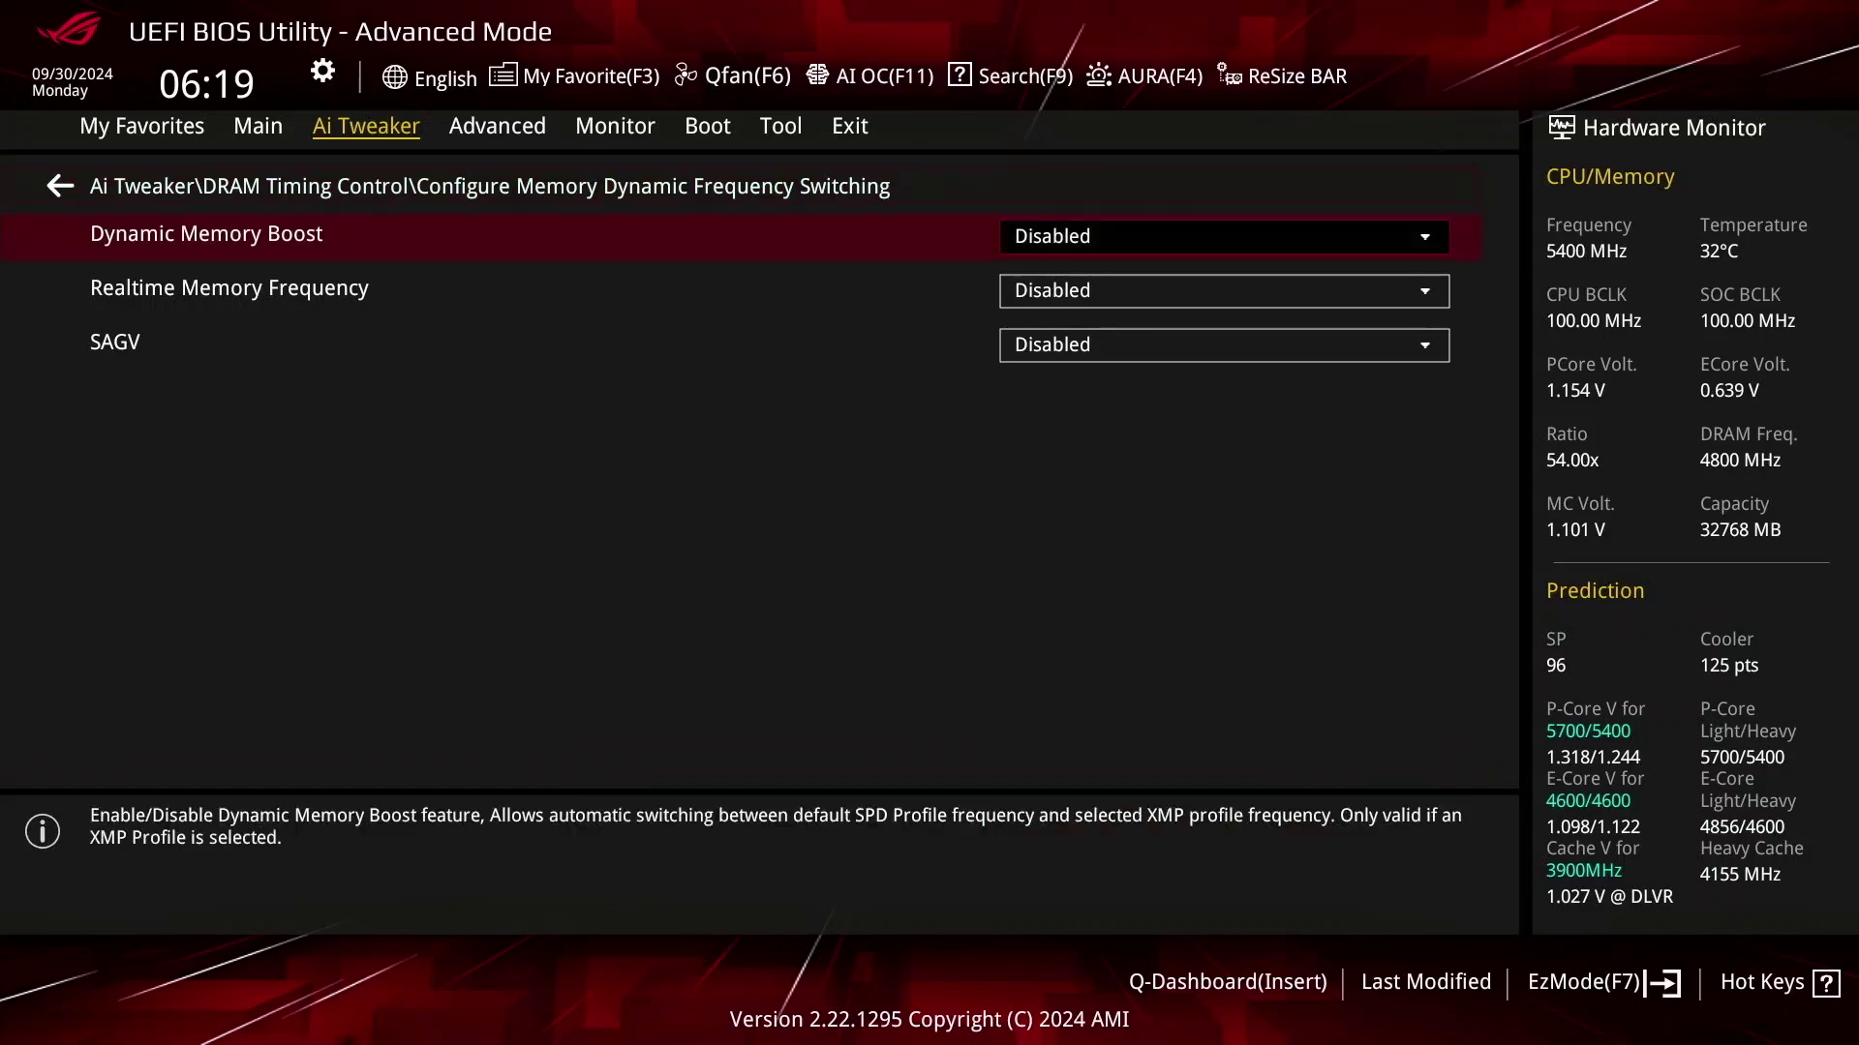
key(Down)
key(Return)
key(Down)
key(Return)
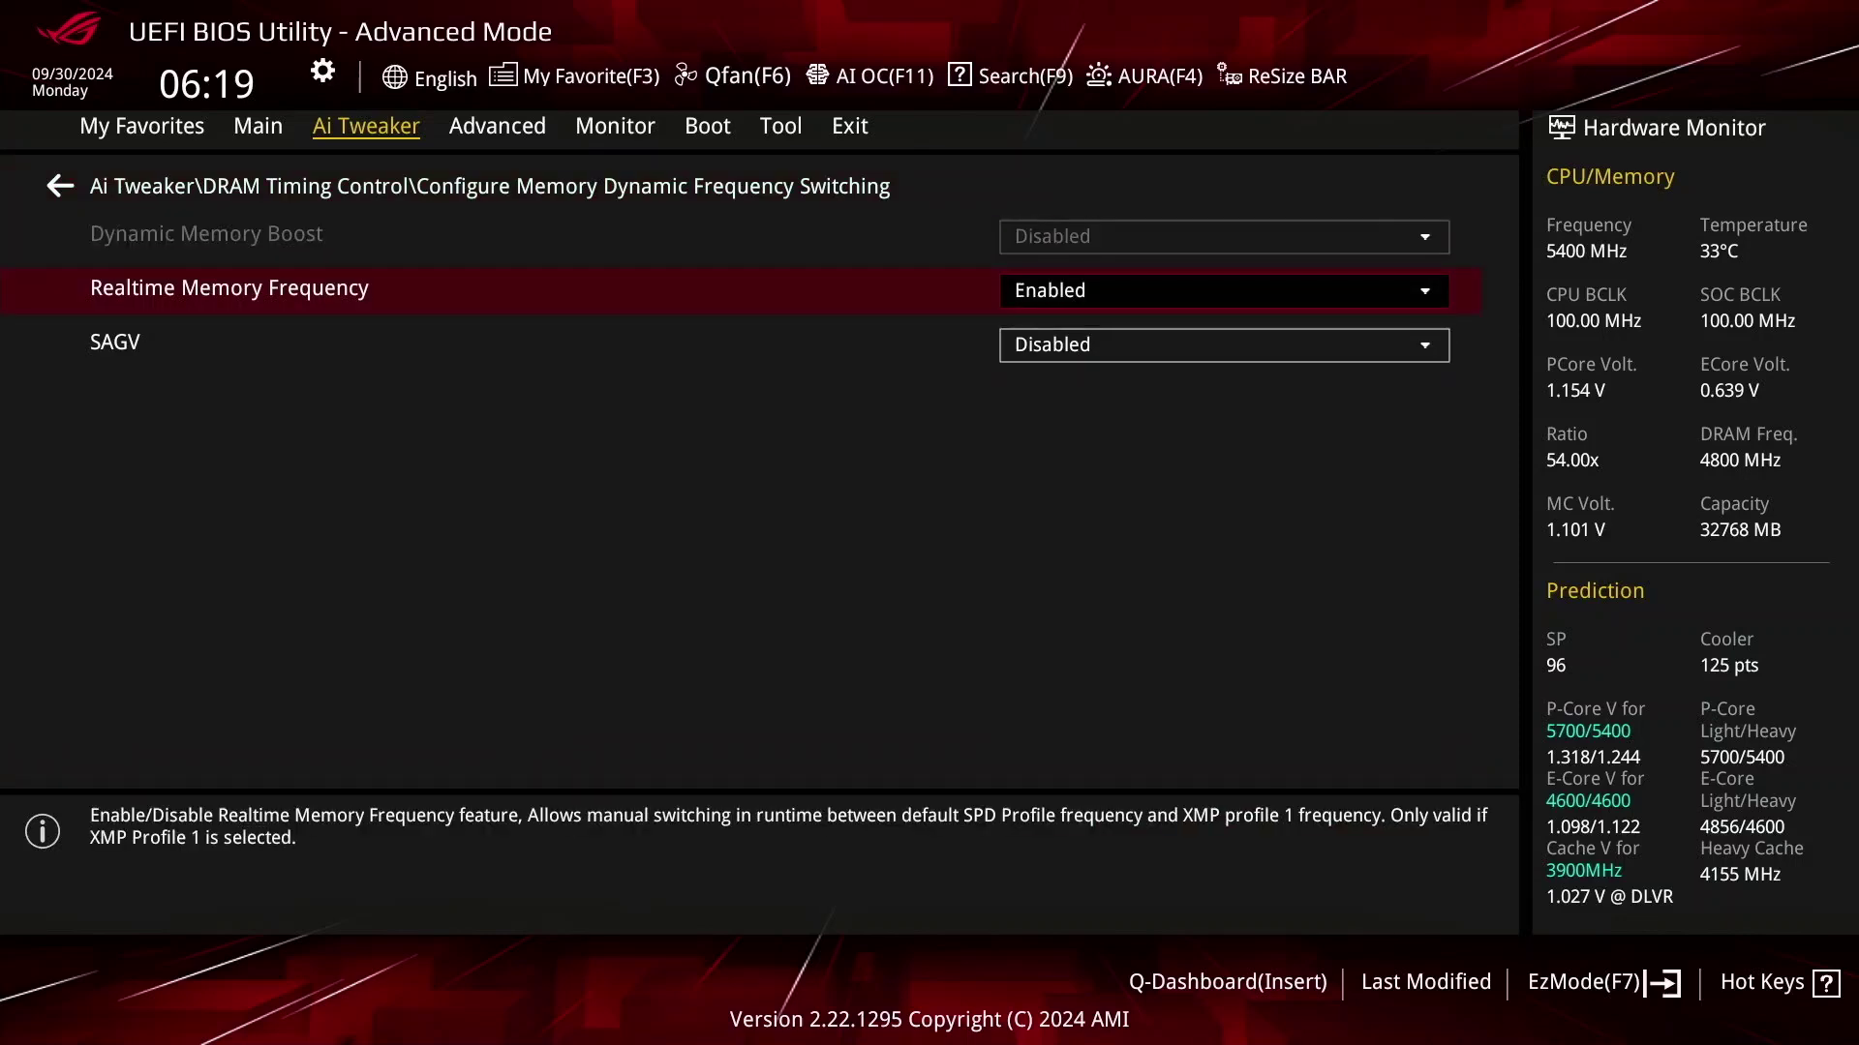